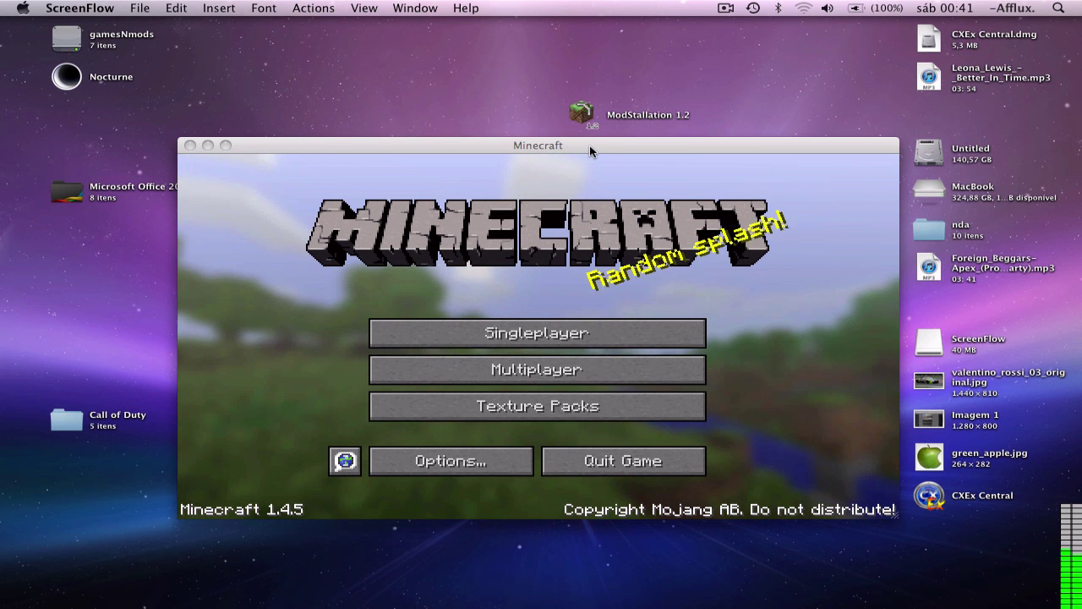
# Step: Move the ModStallation 1.2 icon on the desktop to a clear spot above the Minecraft window
pyautogui.click(590, 148)
pyautogui.moveTo(589, 145); pyautogui.dragTo(588, 146)
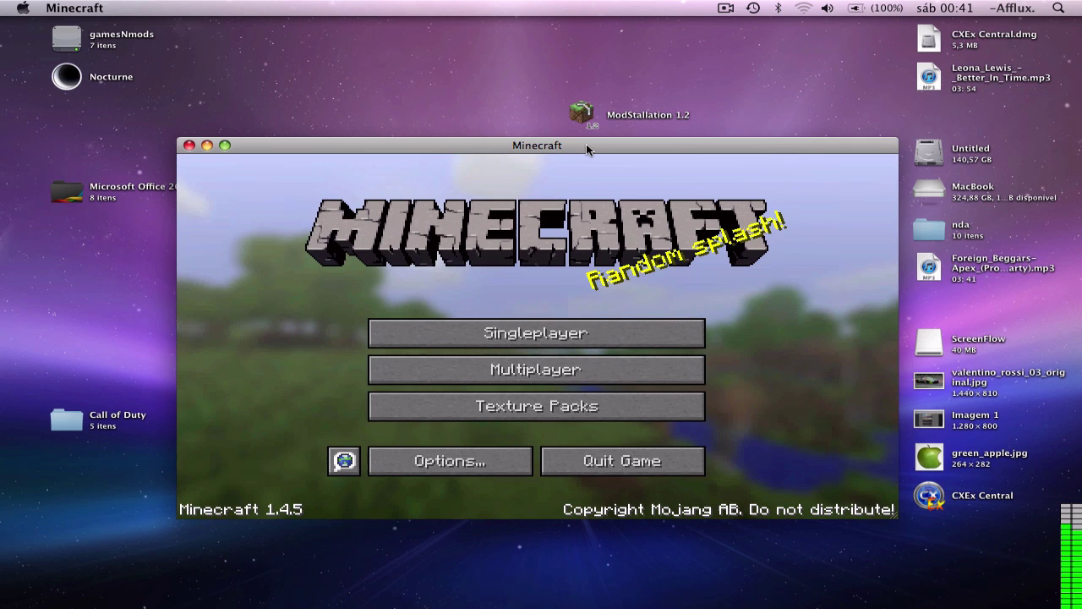
pyautogui.moveTo(584, 150); pyautogui.dragTo(517, 59)
pyautogui.click(400, 56)
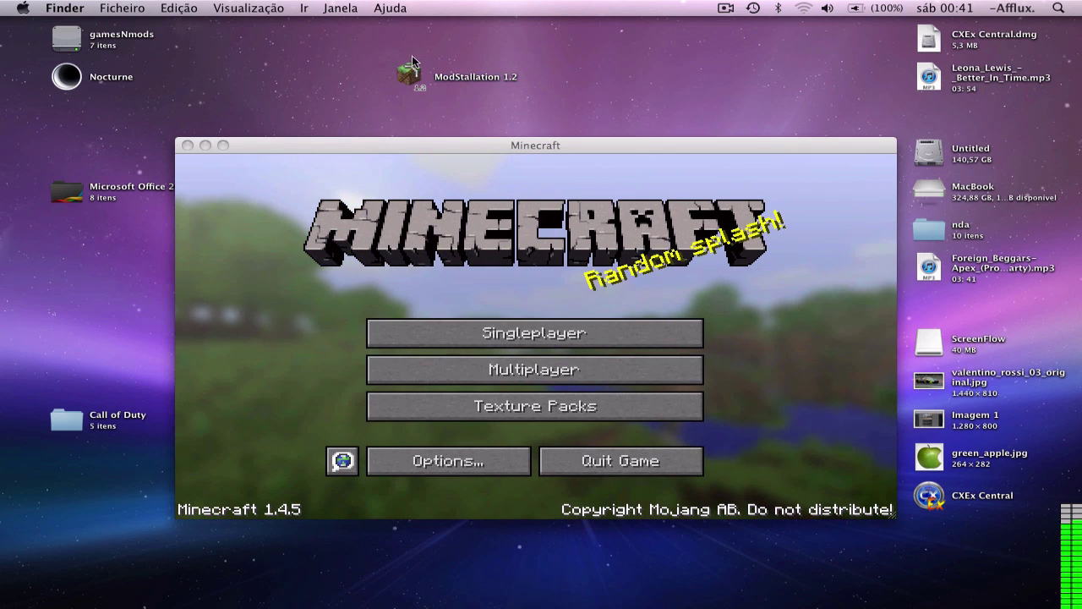
pyautogui.moveTo(365, 73)
pyautogui.mouseDown()
pyautogui.moveTo(461, 97)
pyautogui.moveTo(575, 78)
pyautogui.moveTo(381, 86)
pyautogui.moveTo(379, 72)
pyautogui.mouseUp()
pyautogui.click(340, 70)
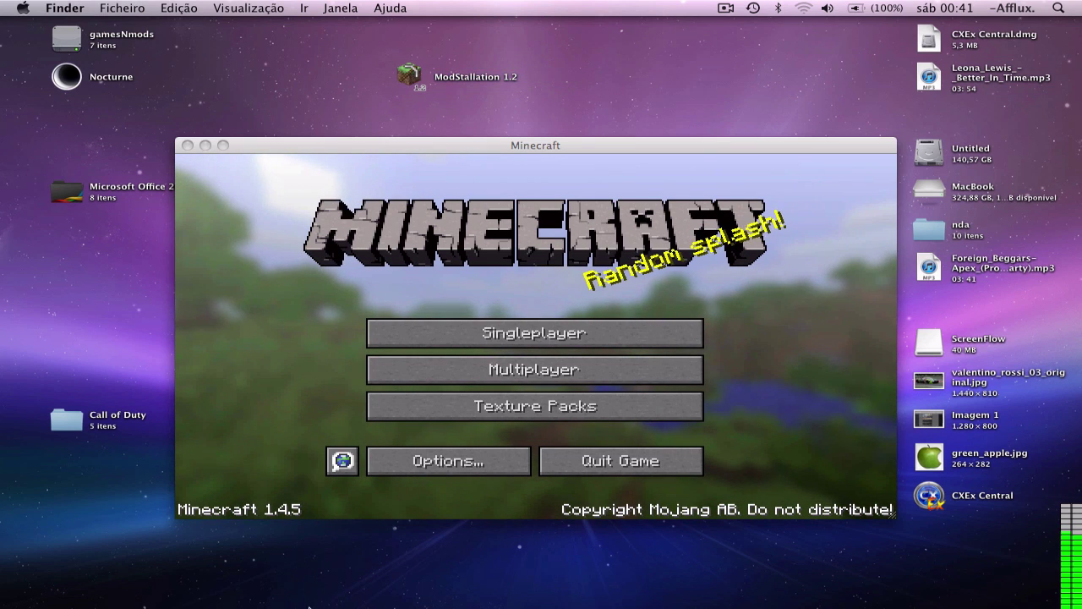
# Step: Switch to Finder, browse to Biblioteca/Application Support/minecraft/bin and select minecraft.jar
pyautogui.moveTo(90, 598)
pyautogui.click(52, 583)
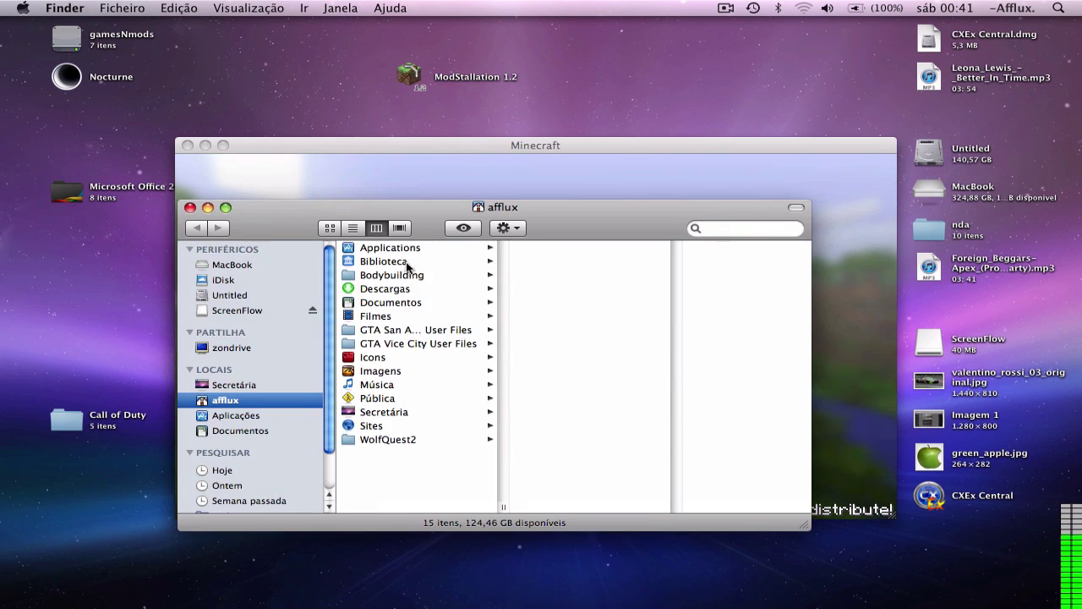
pyautogui.click(398, 261)
pyautogui.click(576, 263)
pyautogui.scroll(-10, 717, 326)
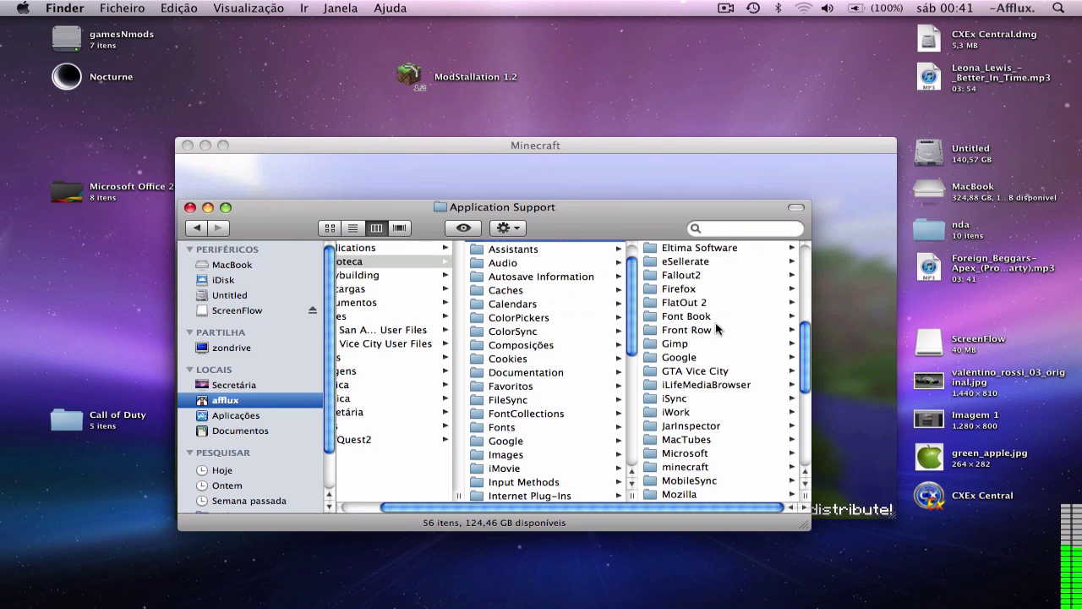
pyautogui.click(695, 392)
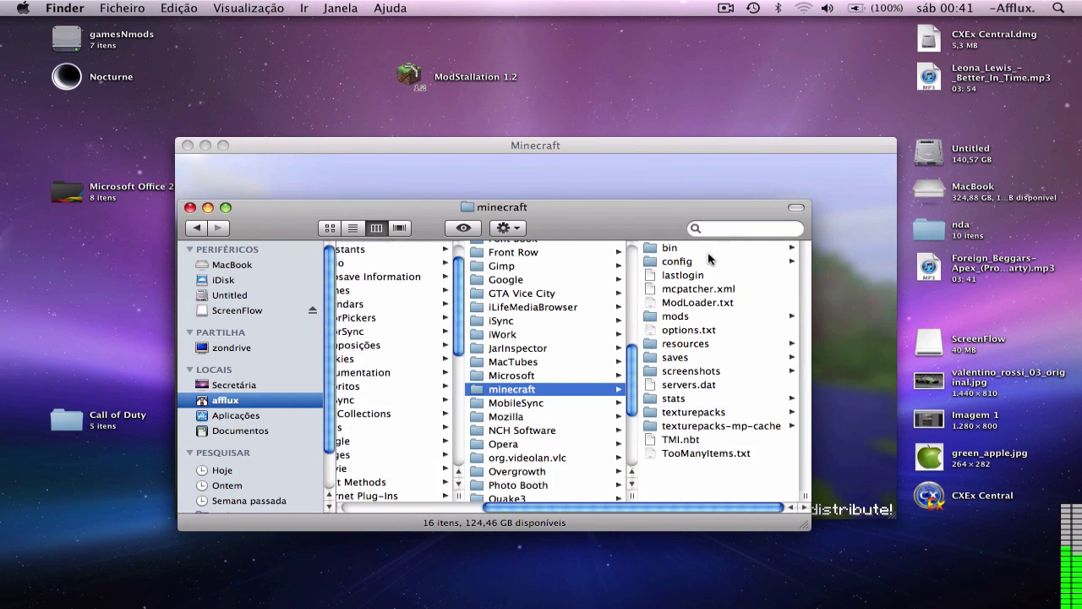
pyautogui.click(707, 258)
pyautogui.click(621, 249)
pyautogui.click(683, 302)
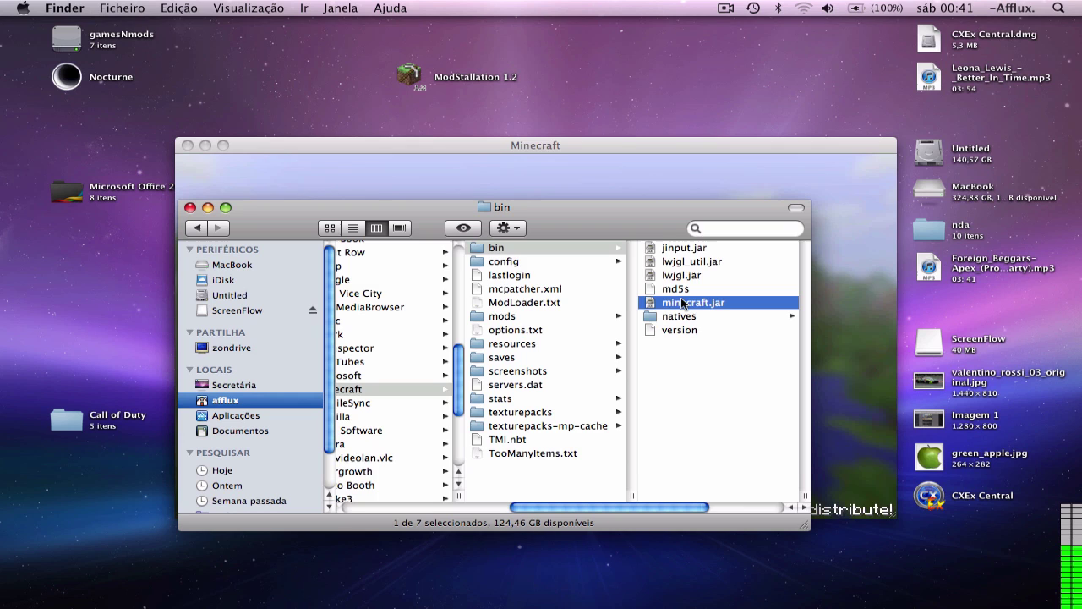
# Step: Look at the programs available for opening minecraft.jar, and close the bin folder window
pyautogui.rightClick(545, 302)
pyautogui.moveTo(597, 323)
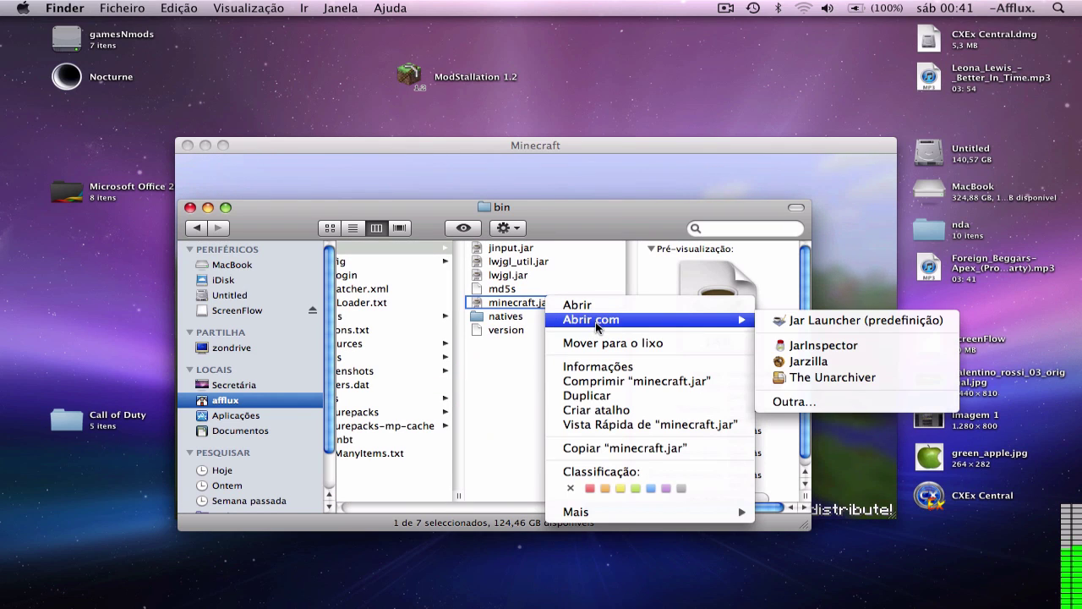
pyautogui.click(519, 366)
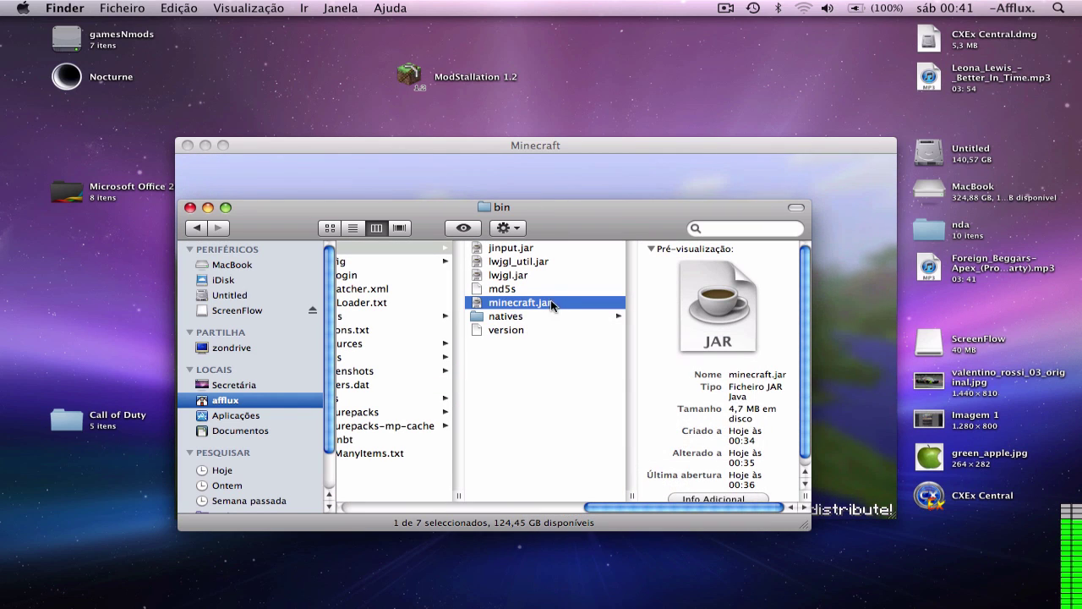
pyautogui.click(508, 318)
pyautogui.click(522, 304)
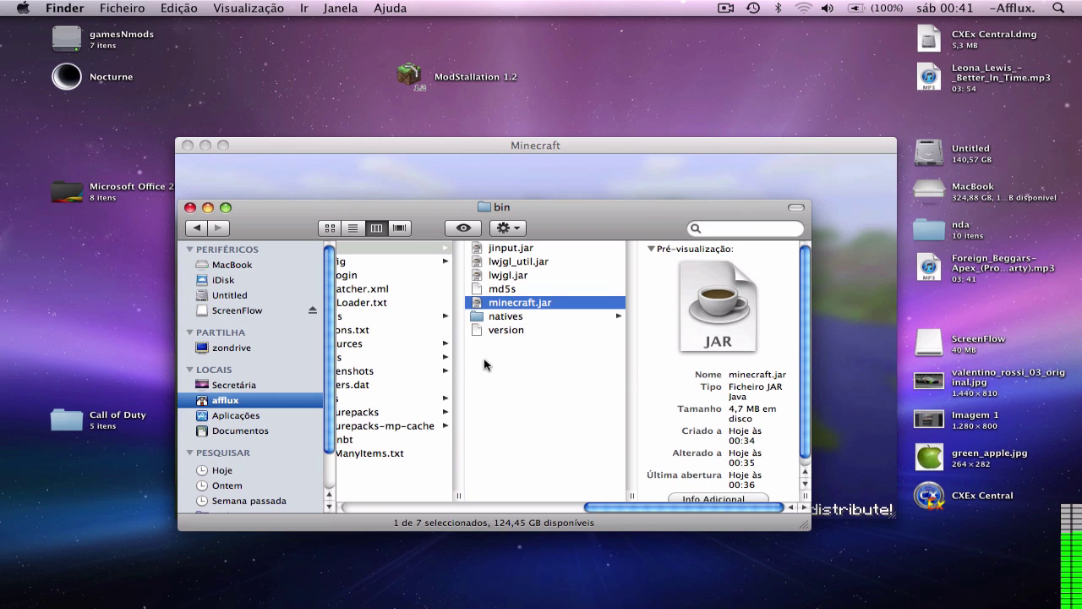
pyautogui.click(190, 207)
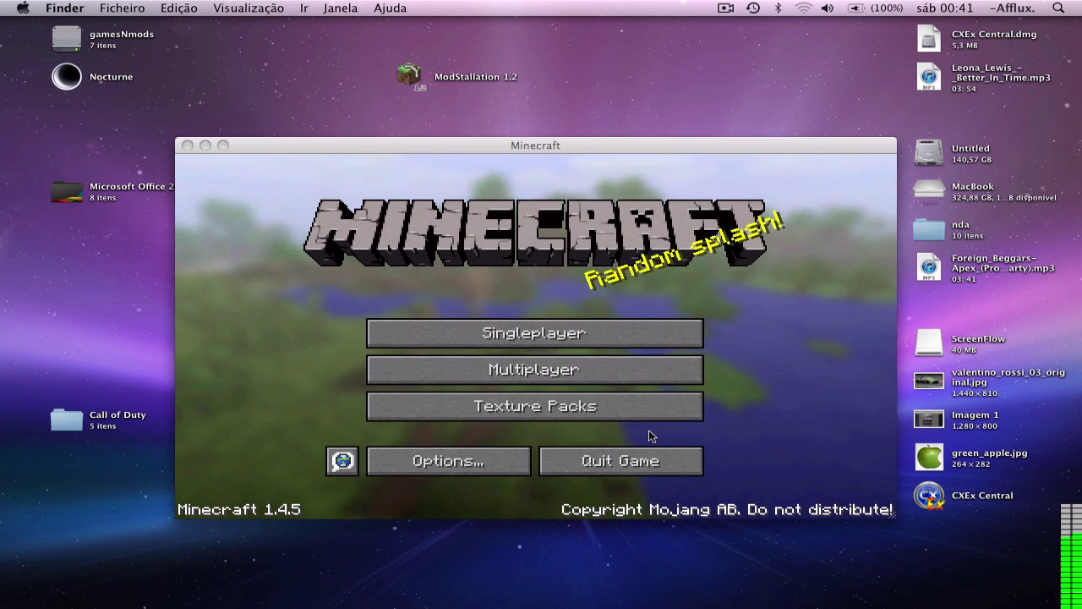
# Step: Switch to Minecraft, enlarge its window to fill the screen, and load the singleplayer world Survive
pyautogui.click(534, 149)
pyautogui.moveTo(535, 149); pyautogui.dragTo(531, 144)
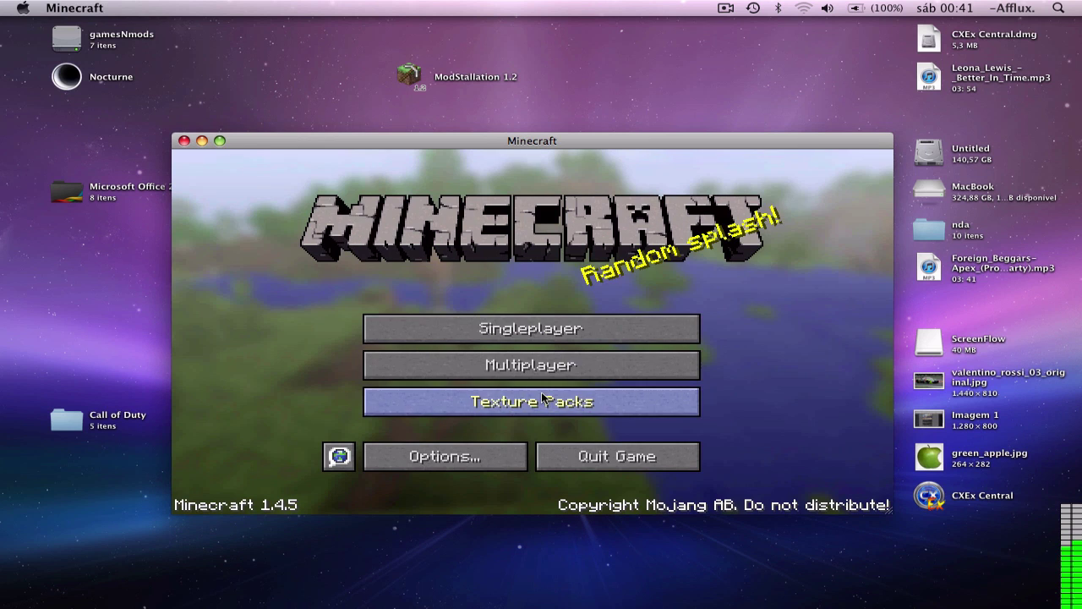
pyautogui.click(546, 333)
pyautogui.click(219, 142)
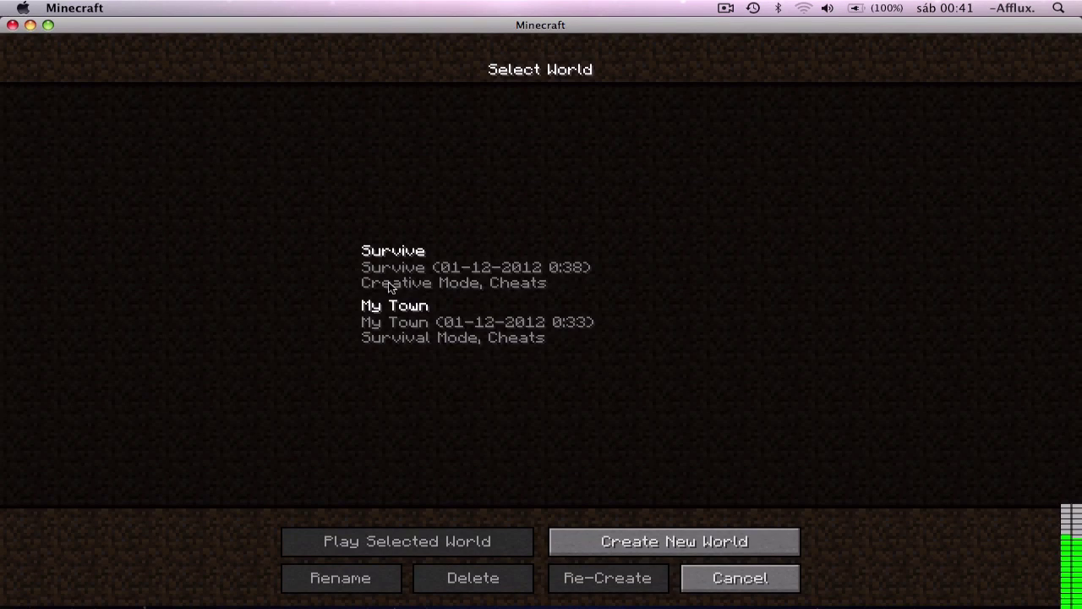
pyautogui.doubleClick(445, 283)
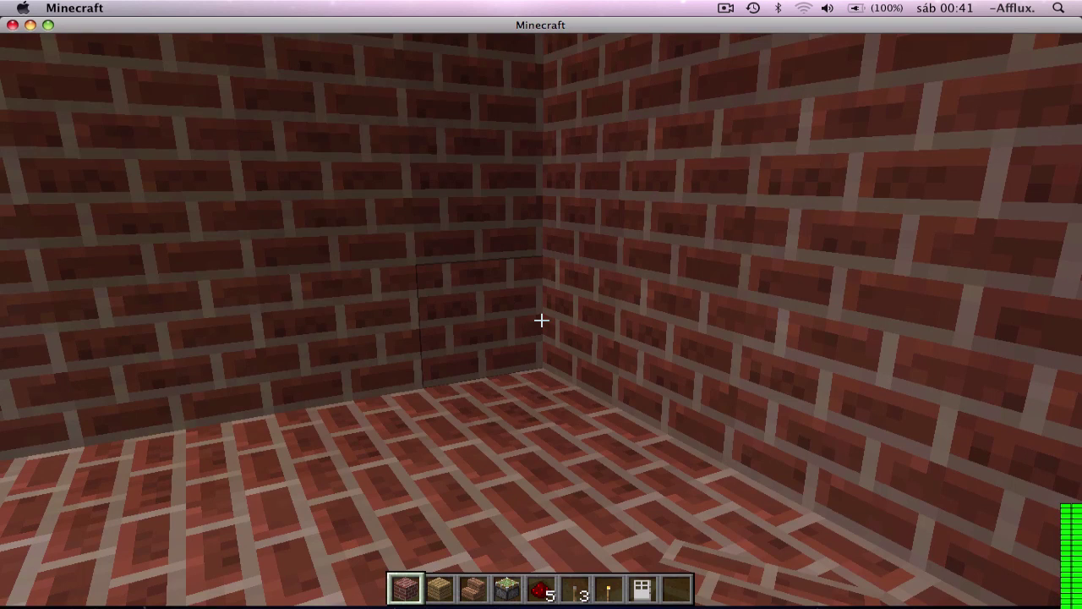
# Step: Look around the brick room and examine the creative inventory, including its Decoration Blocks, for mod features
pyautogui.moveTo(541, 320)
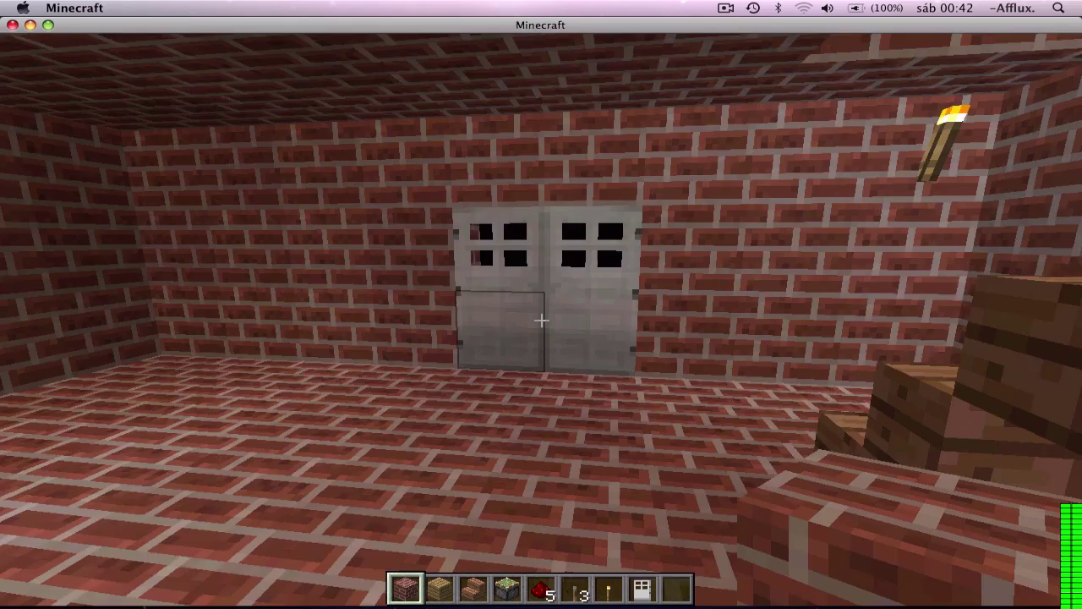
pyautogui.press('s')
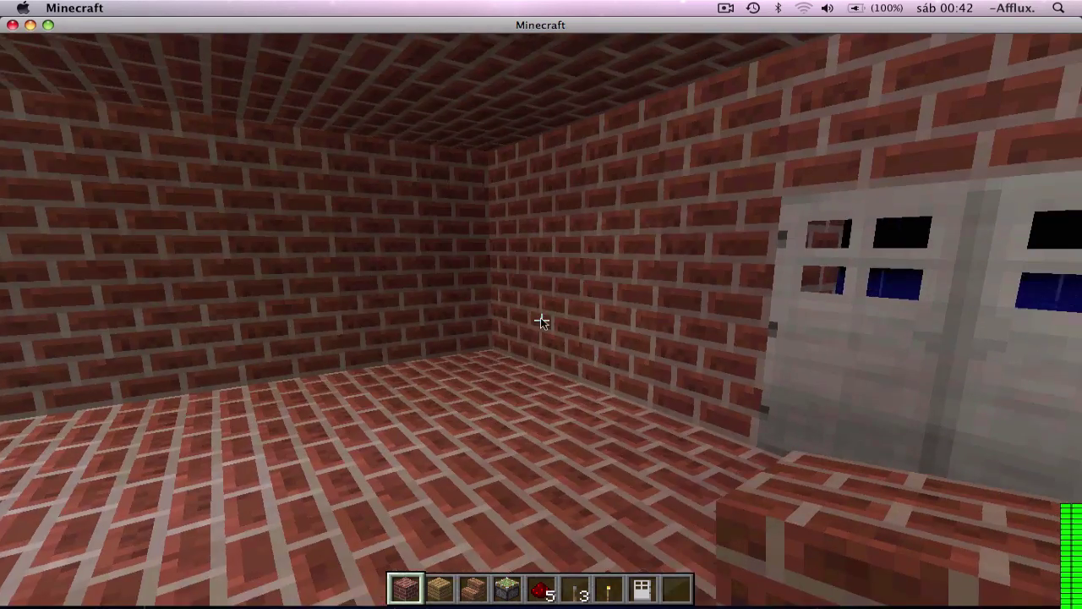
pyautogui.press('e')
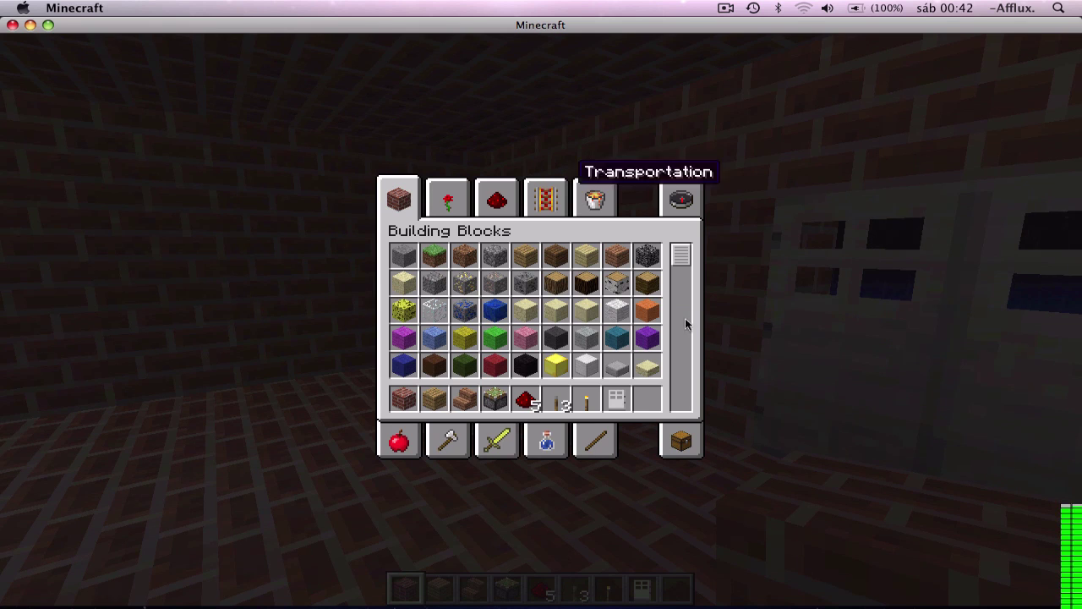
pyautogui.click(496, 199)
pyautogui.click(461, 201)
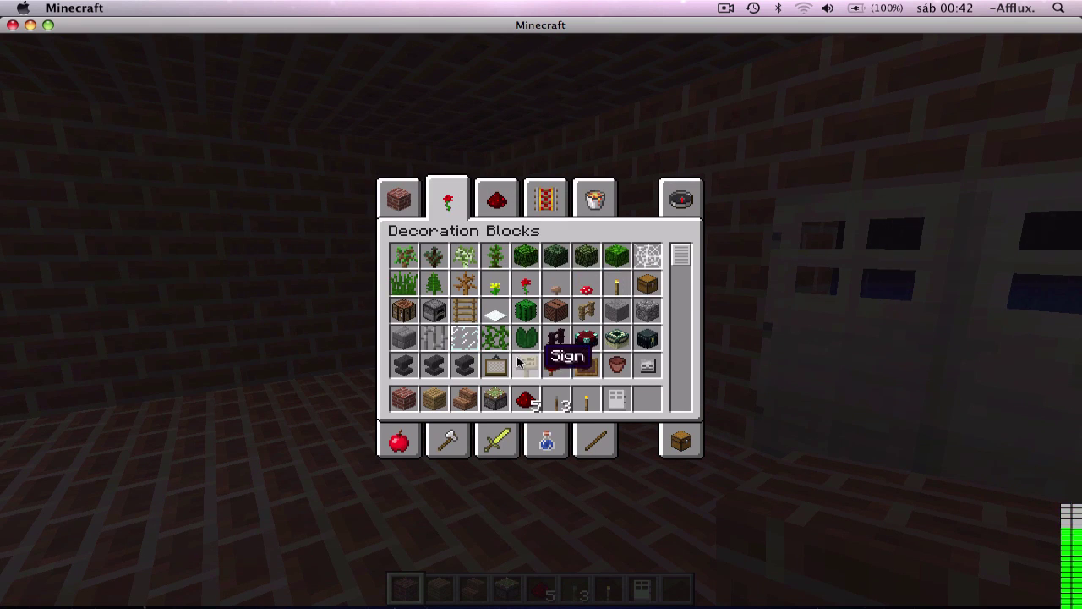
pyautogui.press('e')
# Step: Save the world, return to the title screen and quit Minecraft
pyautogui.press('Escape')
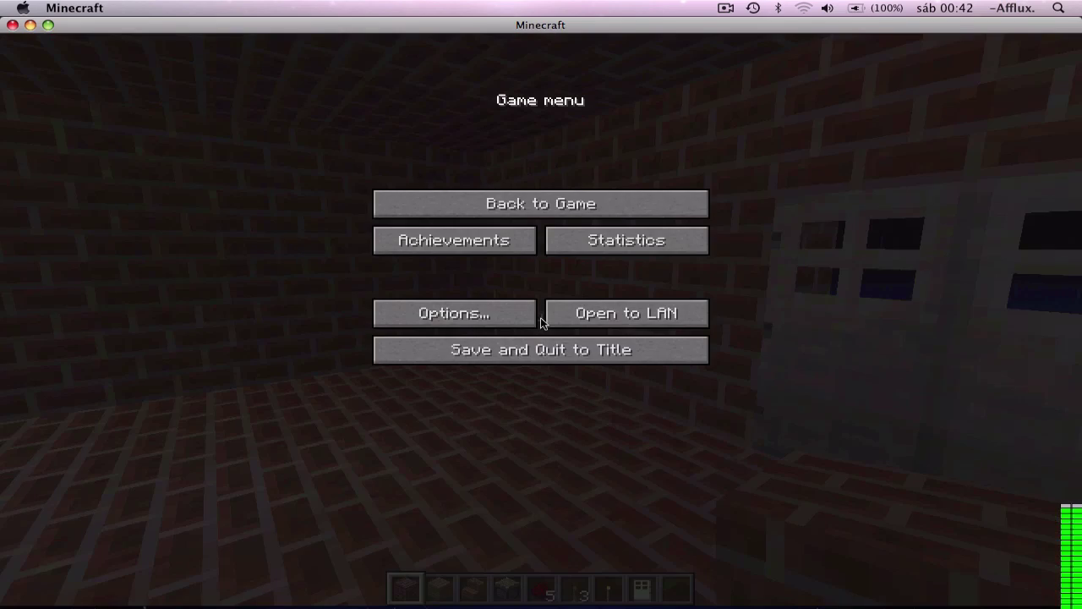
pyautogui.click(547, 339)
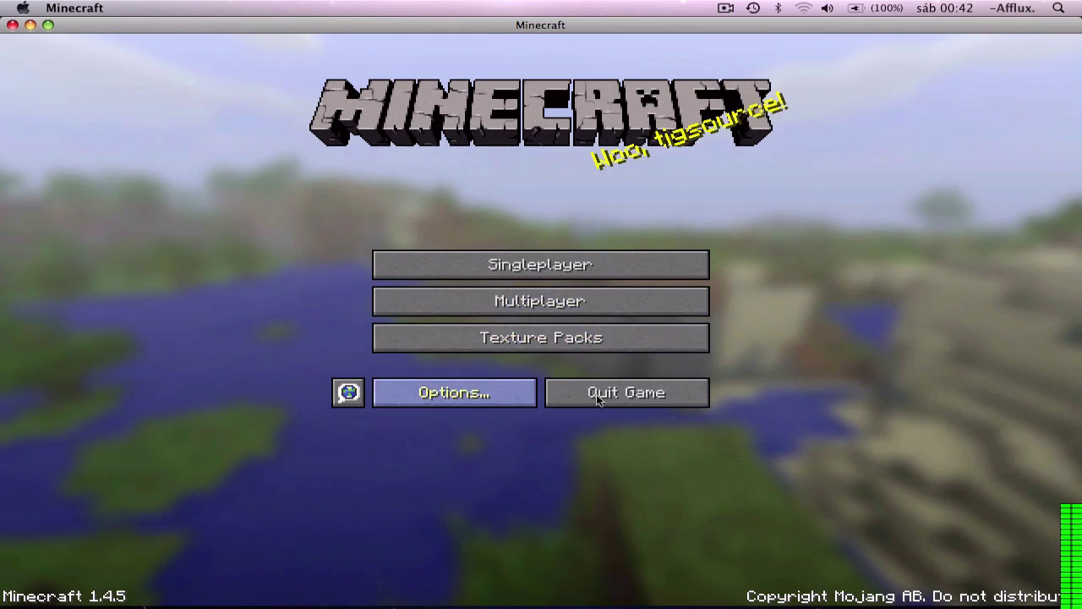
pyautogui.click(610, 390)
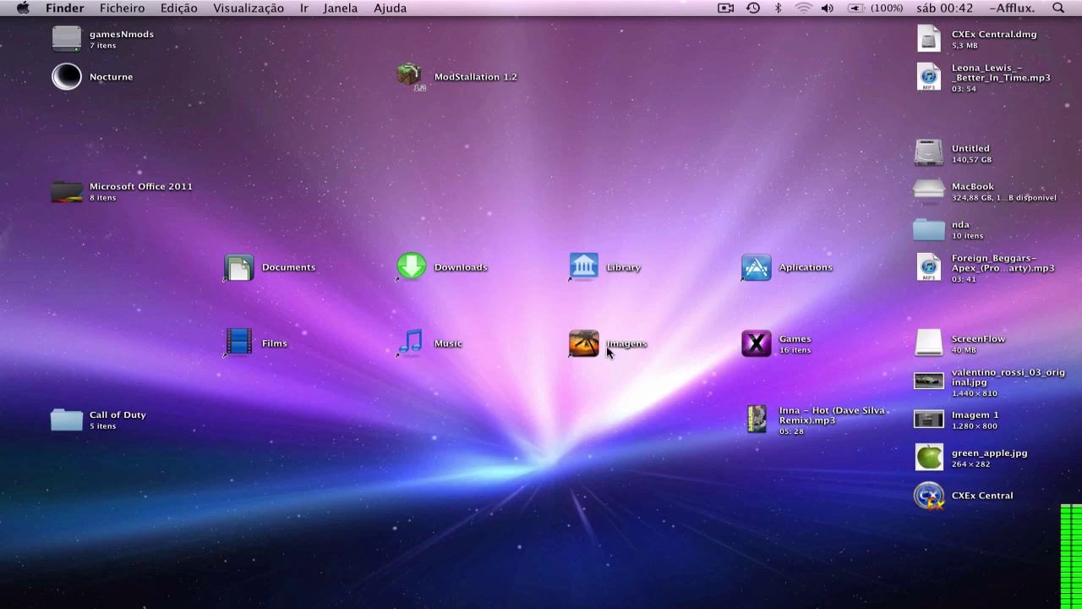
# Step: Open ModStallation 1.2, back up minecraft.jar to the desktop, and move the backup just above the ModStallation window
pyautogui.doubleClick(412, 74)
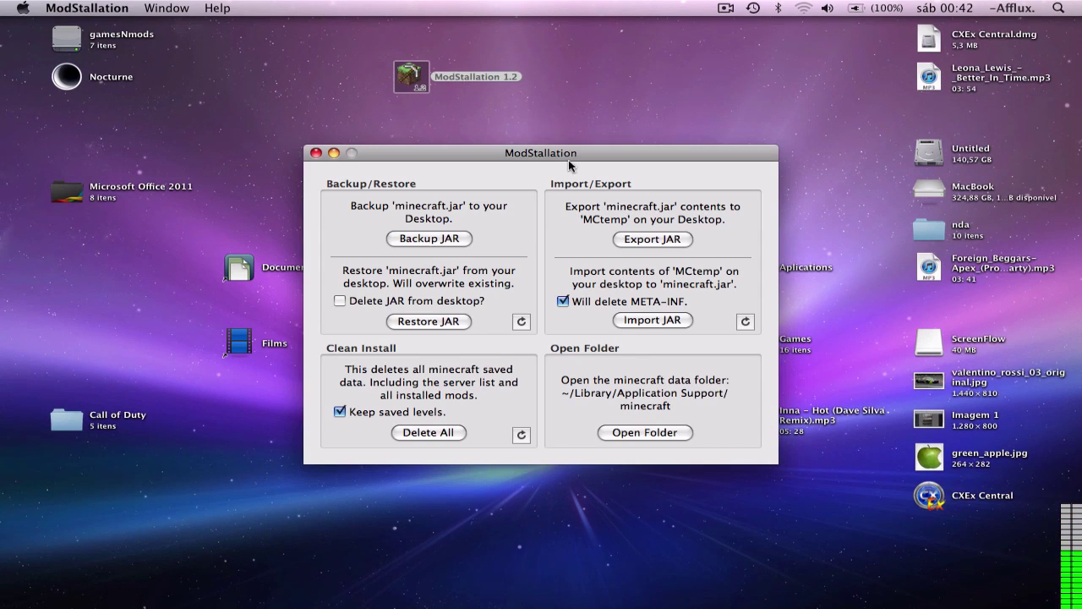
pyautogui.click(435, 239)
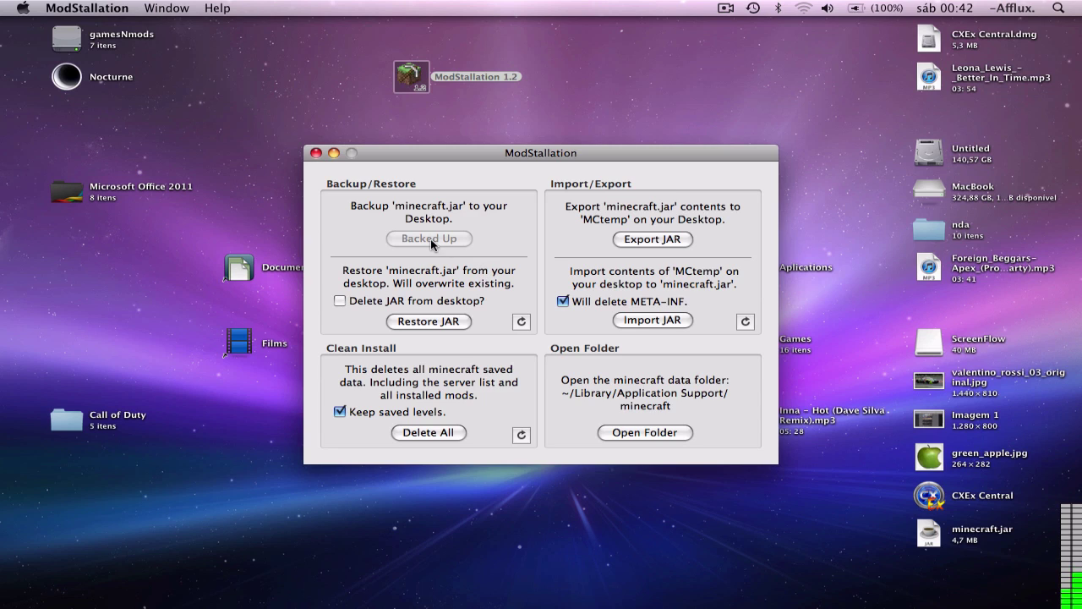
pyautogui.click(853, 555)
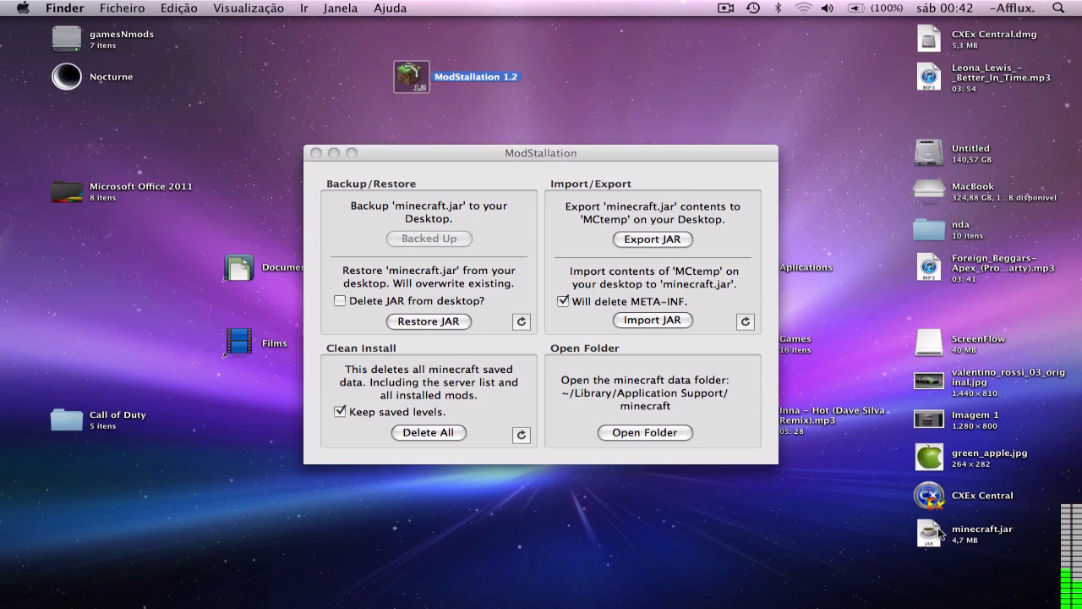
pyautogui.moveTo(935, 527); pyautogui.dragTo(580, 110)
pyautogui.click(705, 138)
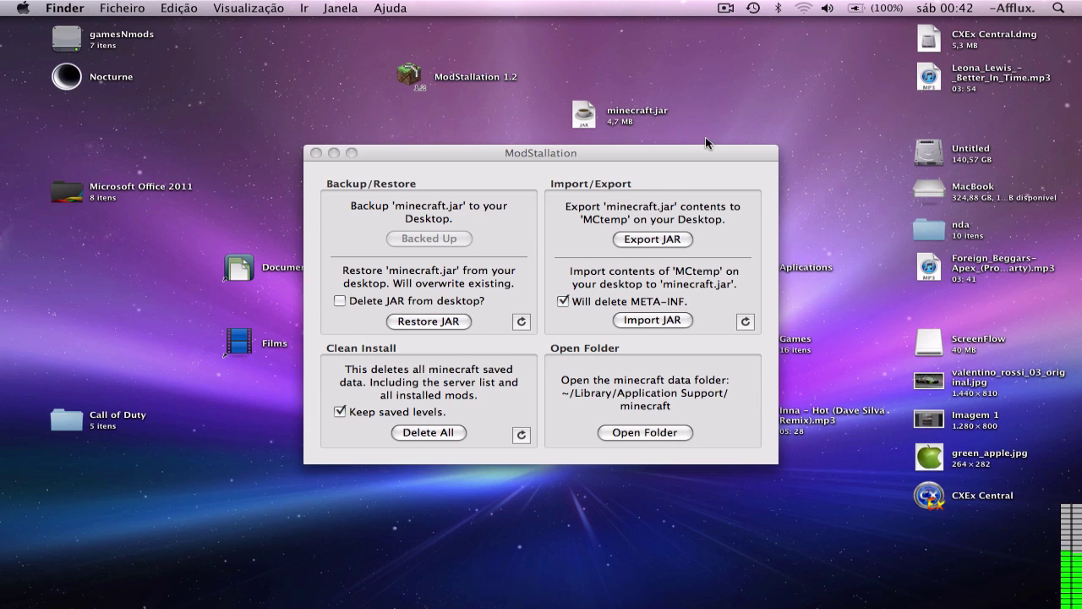
pyautogui.click(556, 151)
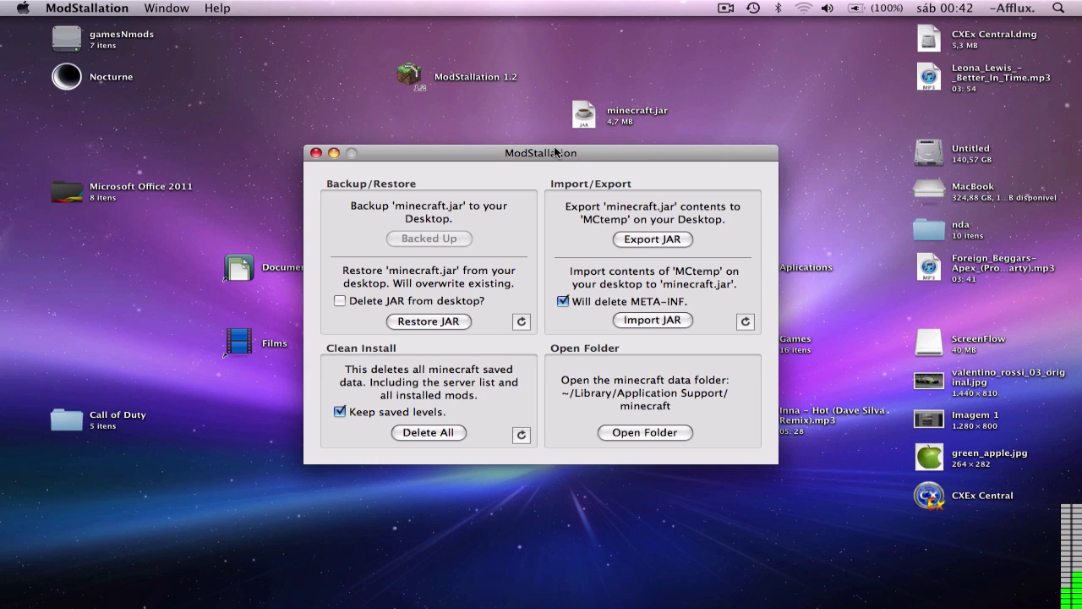
# Step: Move TooManyItems2012_11_19_1.4.5.zip from the Descargas folder to the desktop and close the Finder window
pyautogui.moveTo(145, 605)
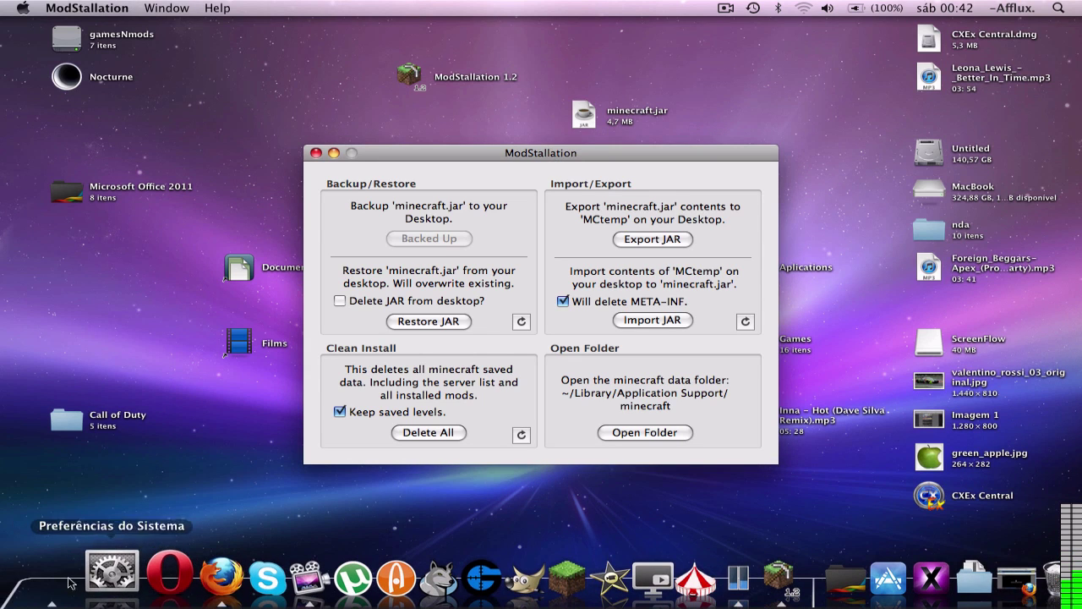
pyautogui.click(61, 580)
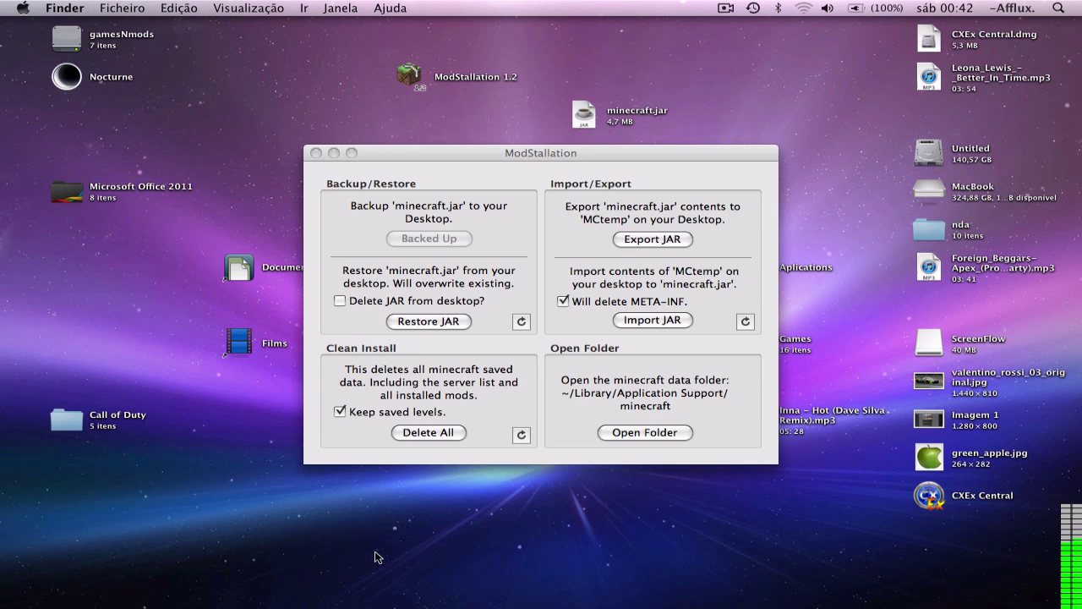
pyautogui.click(42, 587)
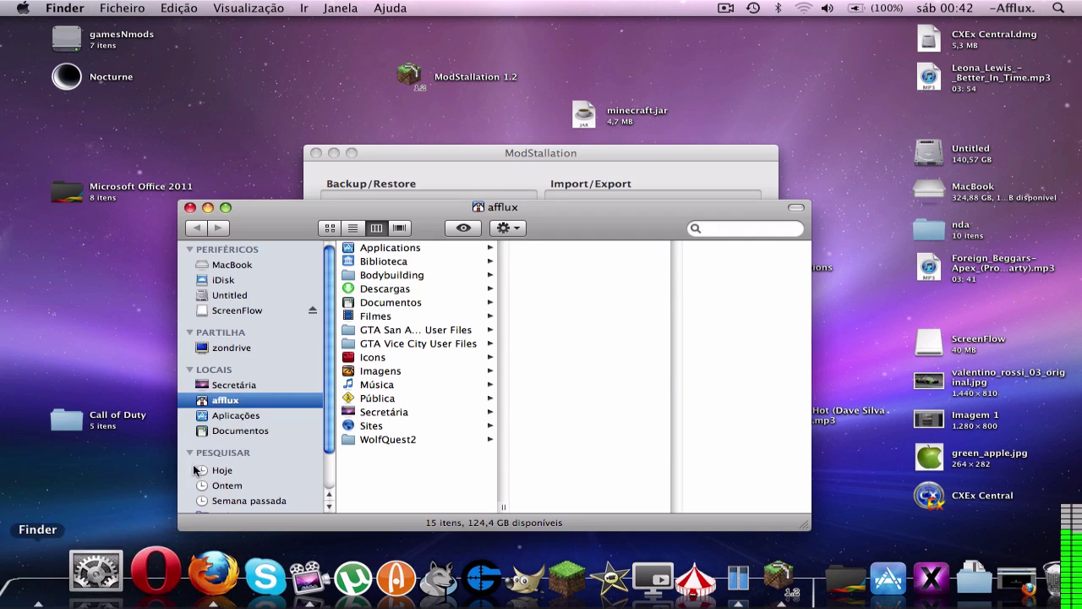
pyautogui.click(382, 263)
pyautogui.click(395, 291)
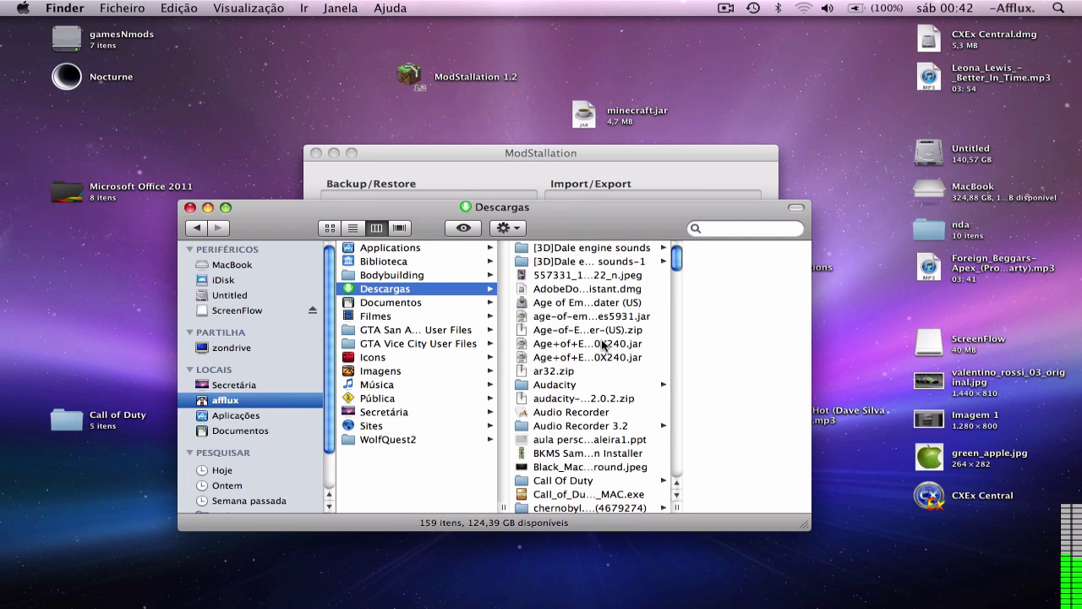
pyautogui.scroll(-3, 602, 344)
pyautogui.click(589, 414)
pyautogui.write('to')
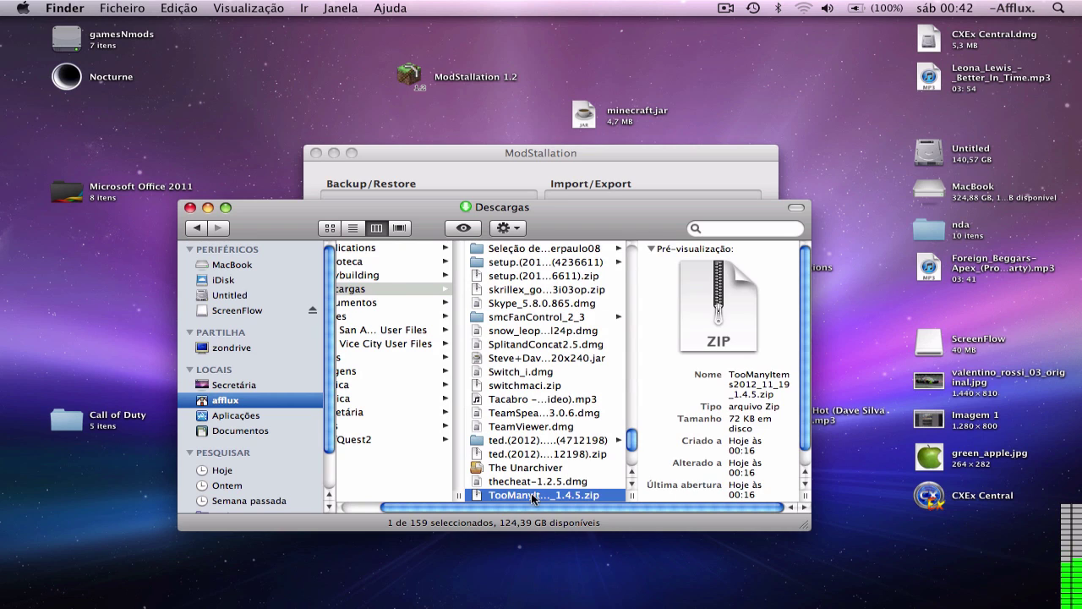
pyautogui.moveTo(533, 500); pyautogui.dragTo(757, 571)
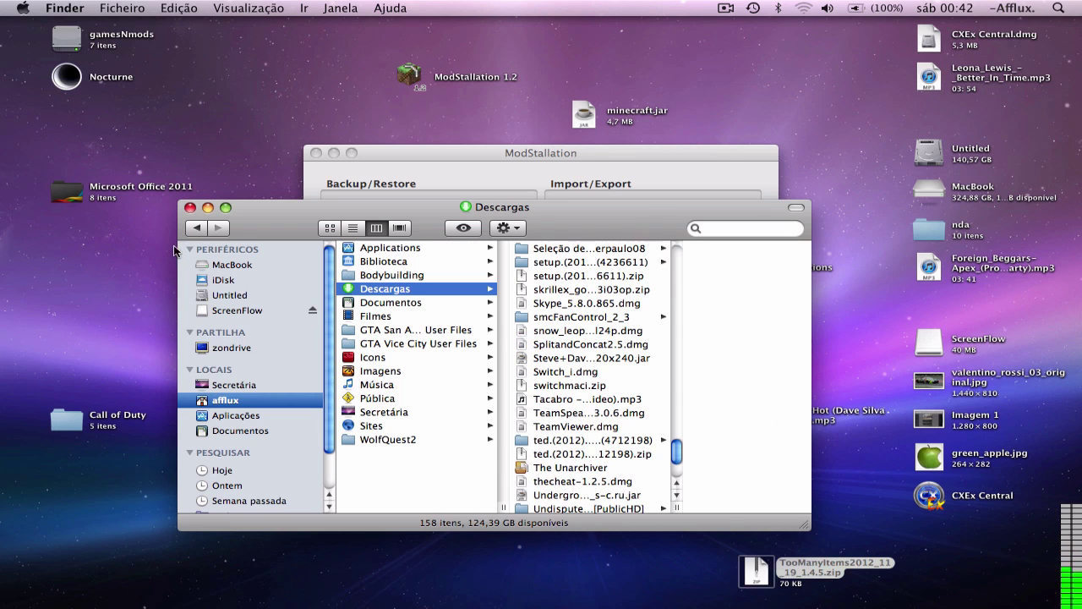
pyautogui.click(191, 208)
# Step: Extract TooManyItems2012_11_19_1.4.5.zip, place the extracted folder beside the archive on the desktop, and open it to show the class files
pyautogui.doubleClick(755, 574)
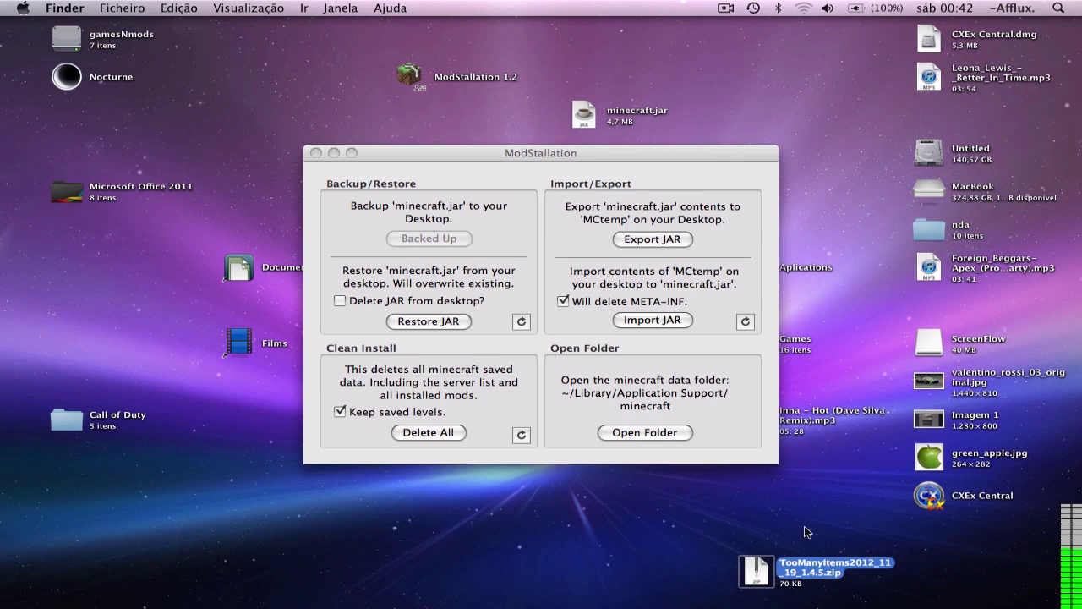
pyautogui.moveTo(775, 568); pyautogui.dragTo(592, 519)
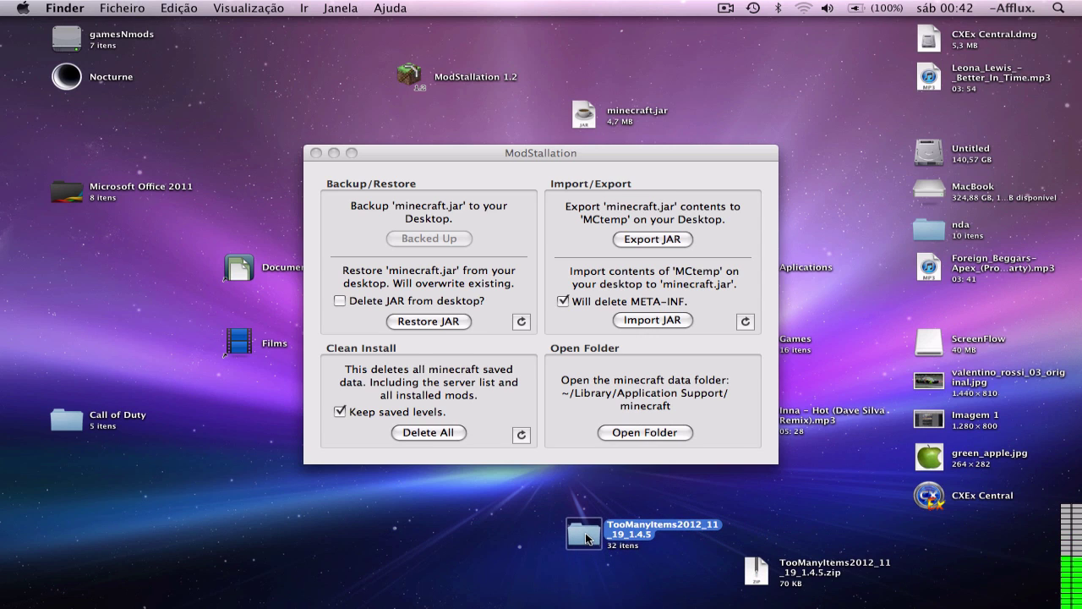
pyautogui.doubleClick(592, 526)
pyautogui.moveTo(706, 125); pyautogui.dragTo(702, 162)
pyautogui.click(694, 230)
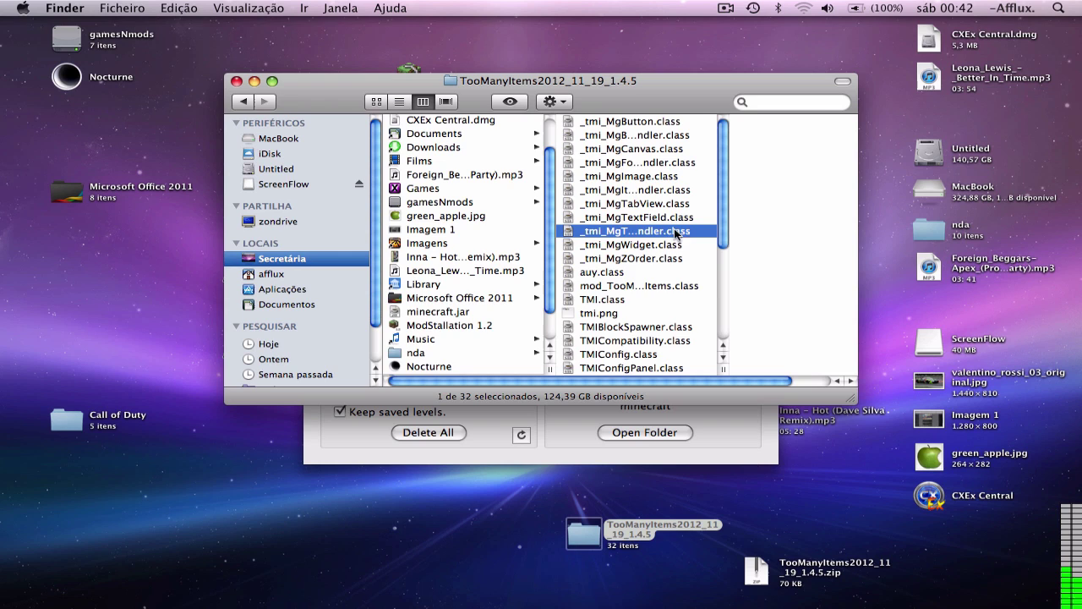
# Step: Close the mod folder window, export minecraft.jar's contents to MCtemp on the desktop, and open MCtemp to view its class files
pyautogui.click(237, 81)
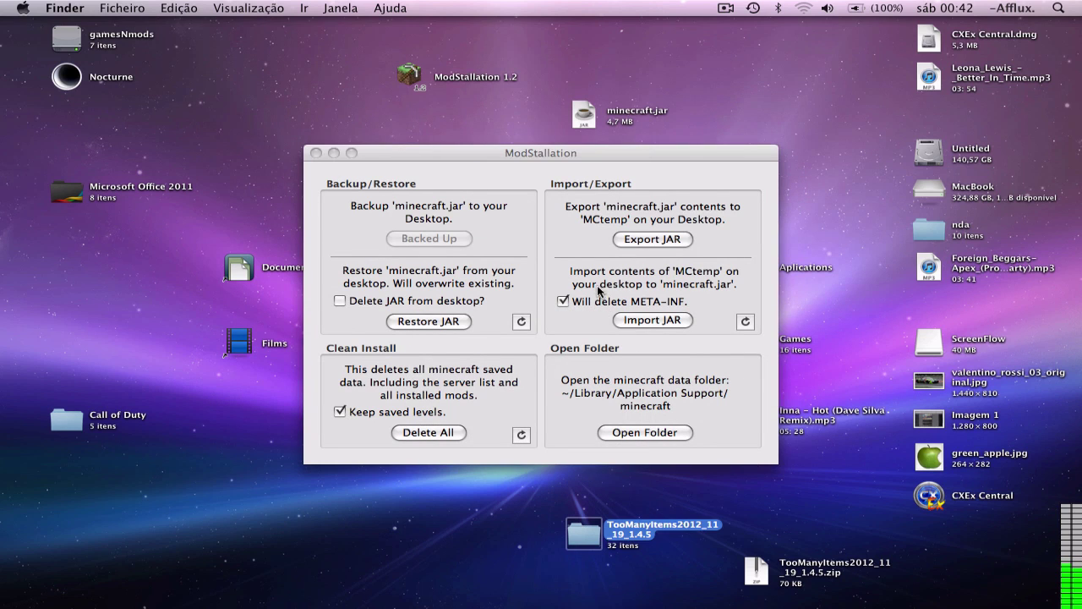
pyautogui.click(598, 291)
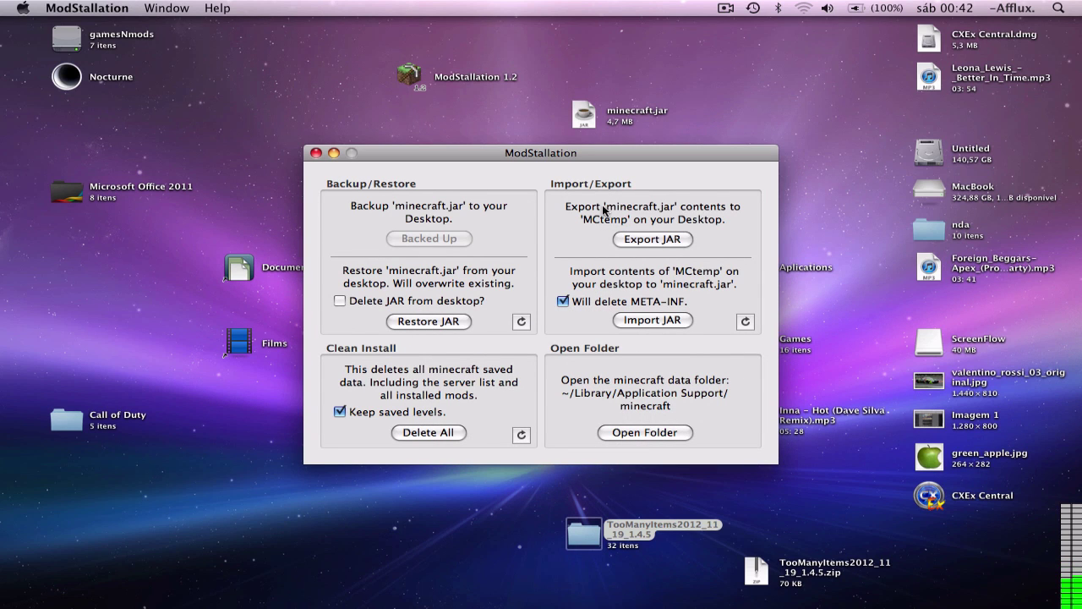
pyautogui.click(650, 241)
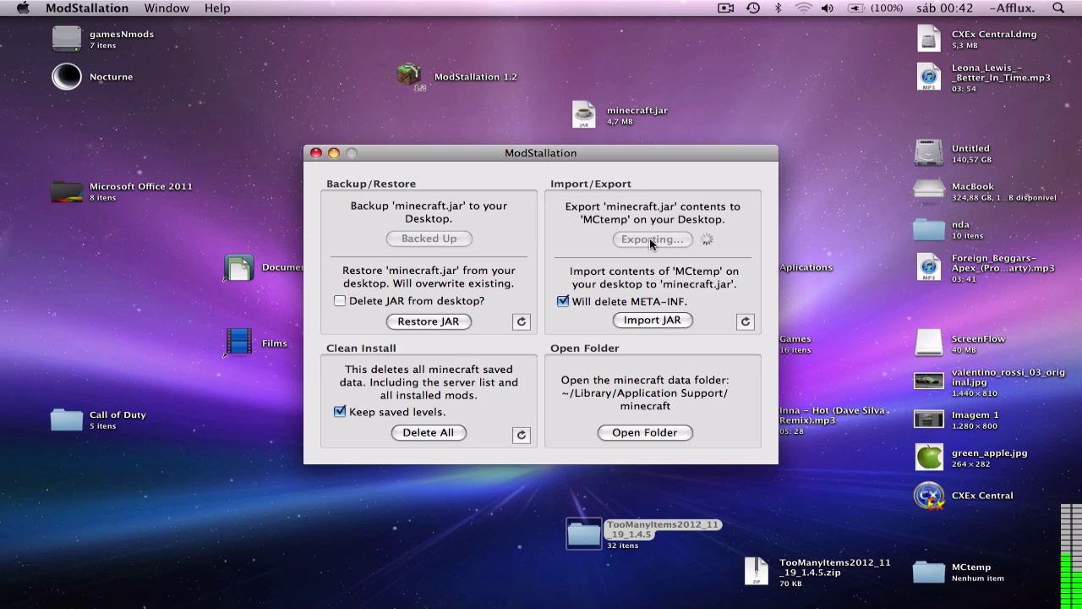
pyautogui.doubleClick(937, 577)
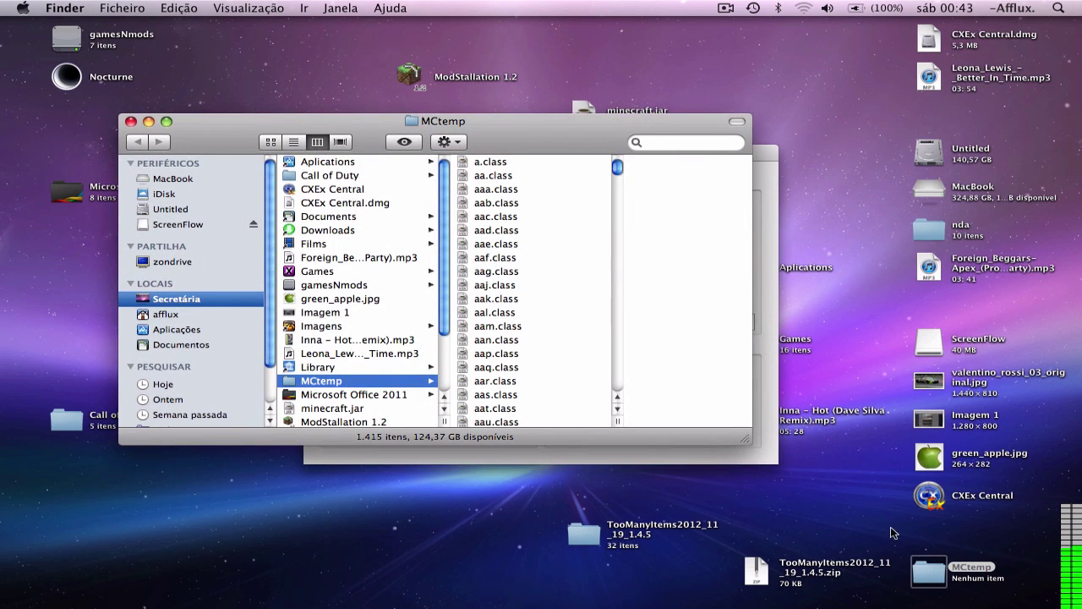
pyautogui.moveTo(536, 133); pyautogui.dragTo(451, 37)
pyautogui.scroll(-15, 483, 101)
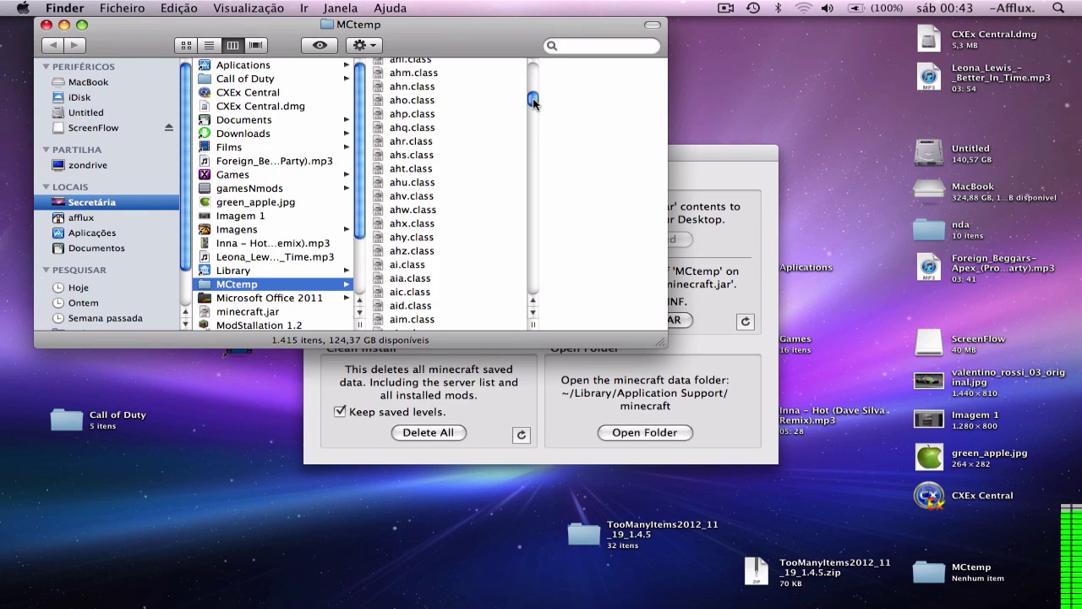
pyautogui.moveTo(533, 101); pyautogui.dragTo(531, 74)
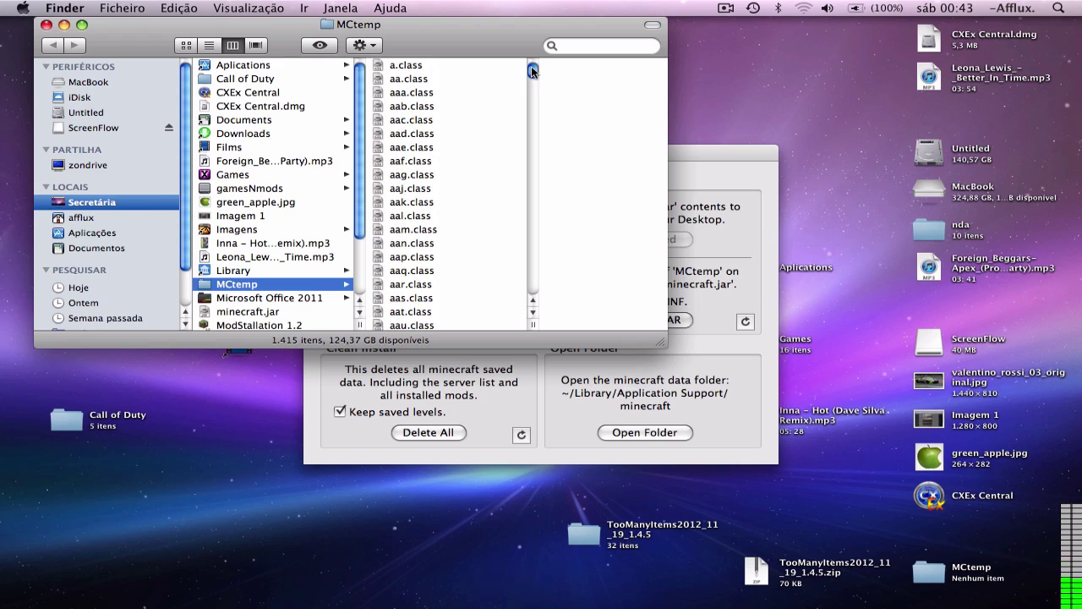
# Step: Move all files from the TooManyItems2012_11_19_1.4.5 folder into MCtemp, replacing the existing auy.class
pyautogui.doubleClick(589, 533)
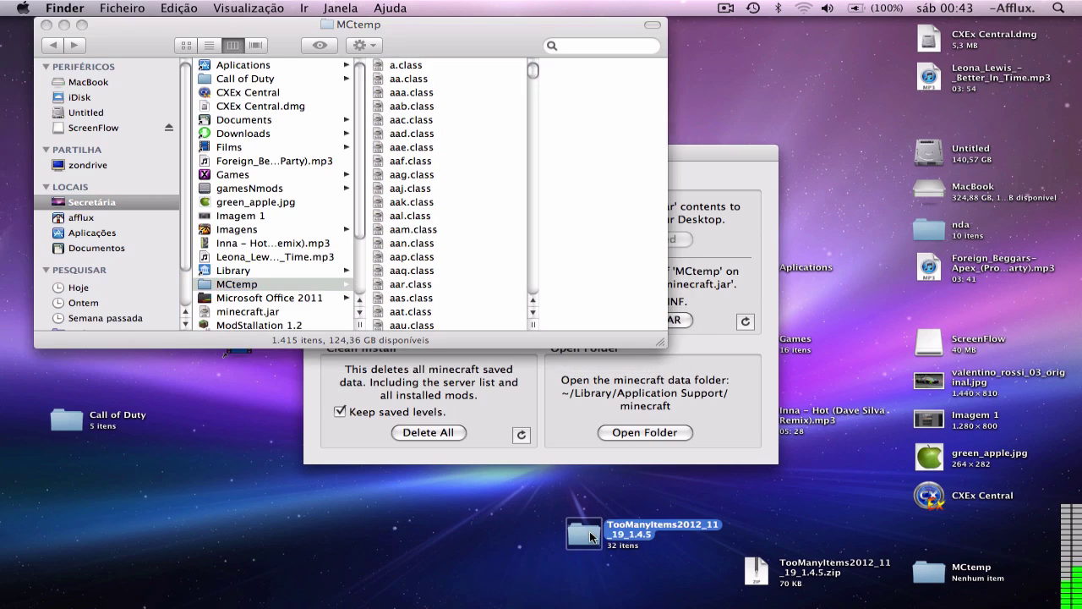
pyautogui.moveTo(635, 84); pyautogui.dragTo(926, 105)
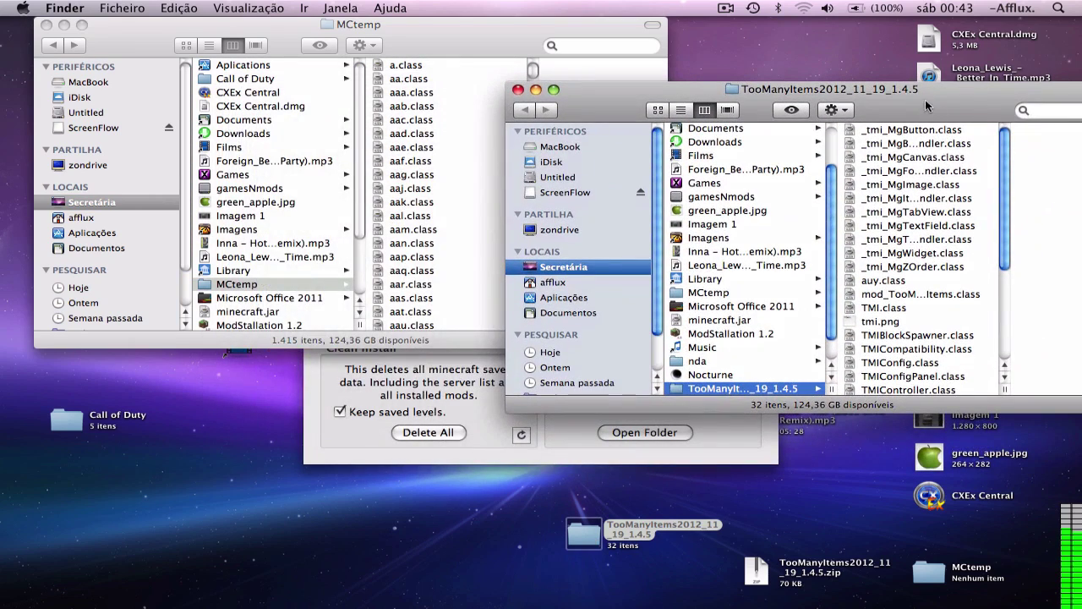
pyautogui.moveTo(989, 131); pyautogui.dragTo(922, 328)
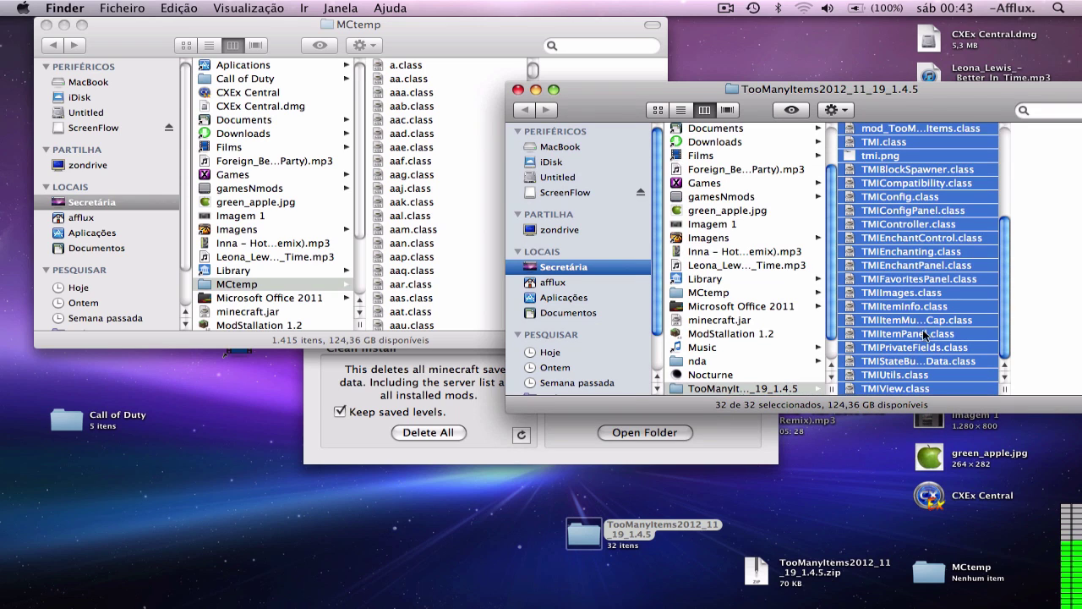
pyautogui.moveTo(925, 115); pyautogui.dragTo(695, 371)
pyautogui.moveTo(678, 432); pyautogui.dragTo(468, 203)
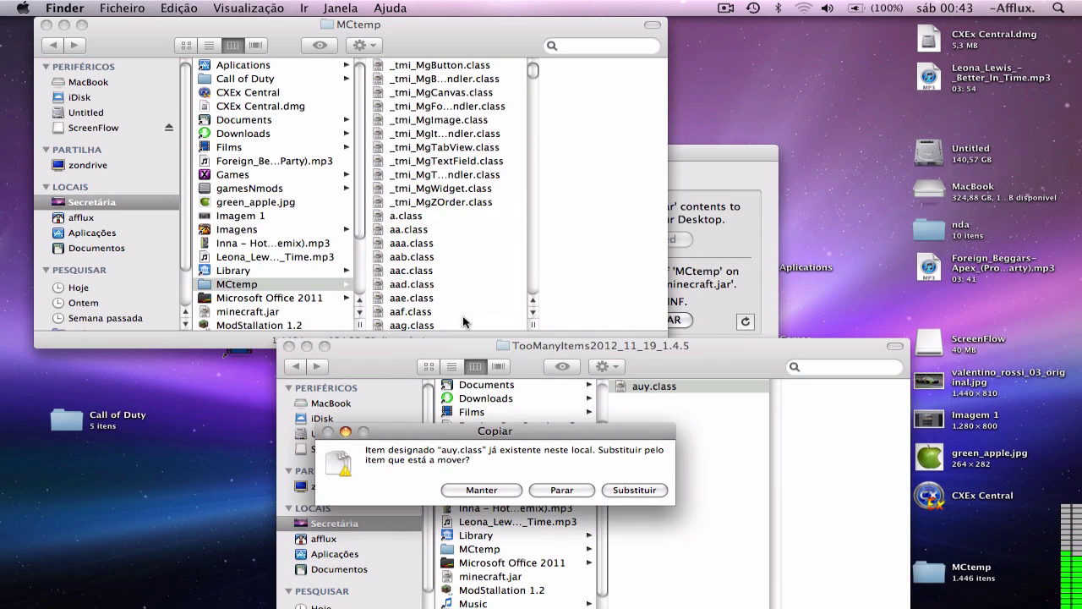
pyautogui.click(634, 489)
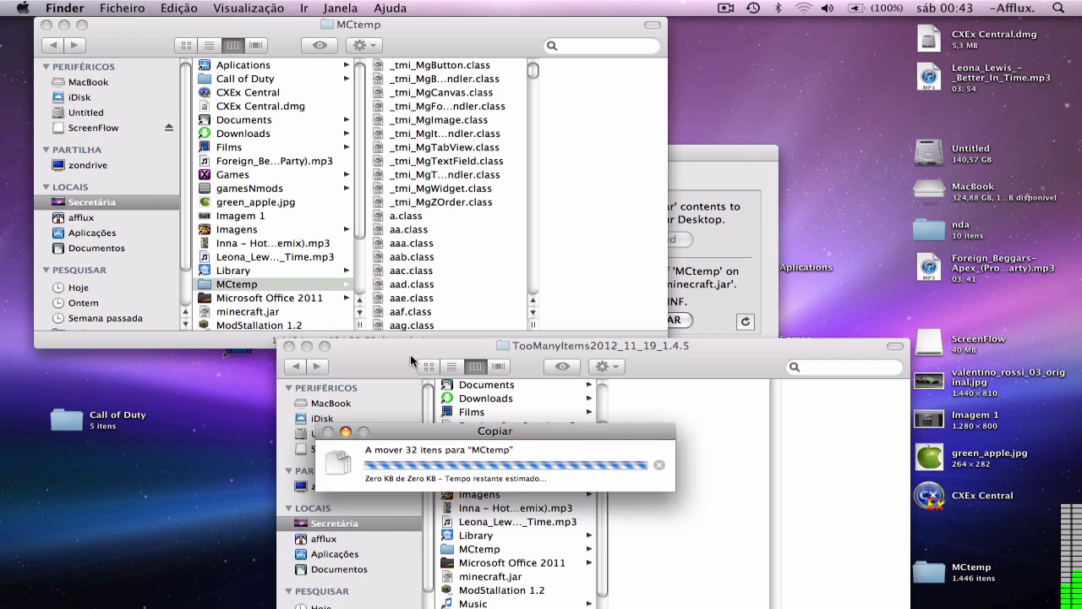
# Step: Close the emptied TooManyItems2012_11_19_1.4.5 folder window and move that folder from the desktop to the trash
pyautogui.click(289, 346)
pyautogui.rightClick(590, 531)
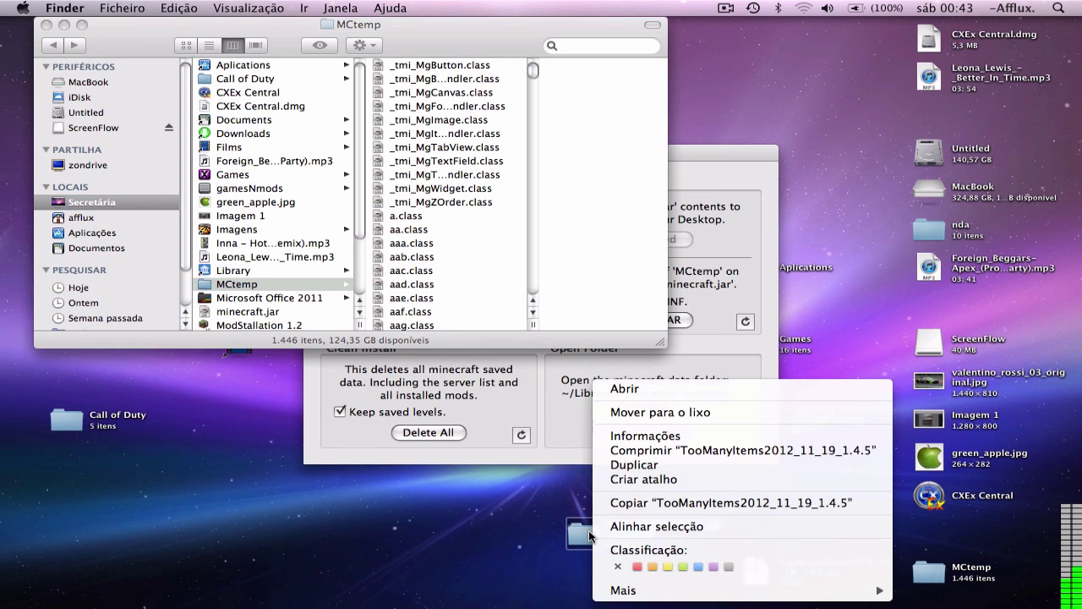
pyautogui.click(642, 414)
# Step: Check the mod files in MCtemp, close its window, and import its contents into minecraft.jar with META-INF deletion enabled
pyautogui.click(537, 273)
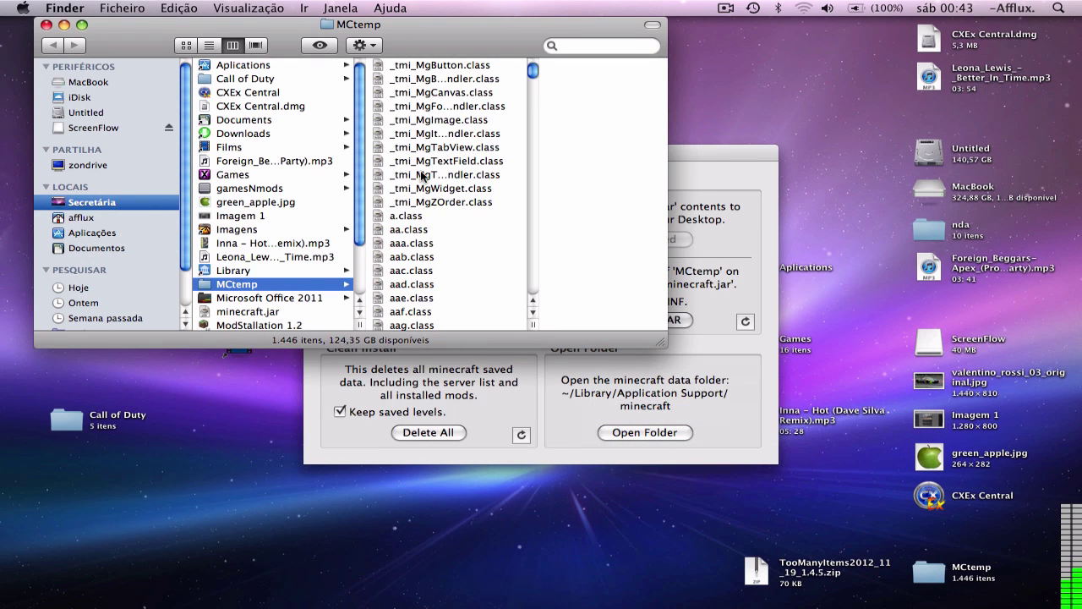
pyautogui.scroll(-15, 443, 157)
pyautogui.scroll(15, 471, 146)
pyautogui.click(852, 483)
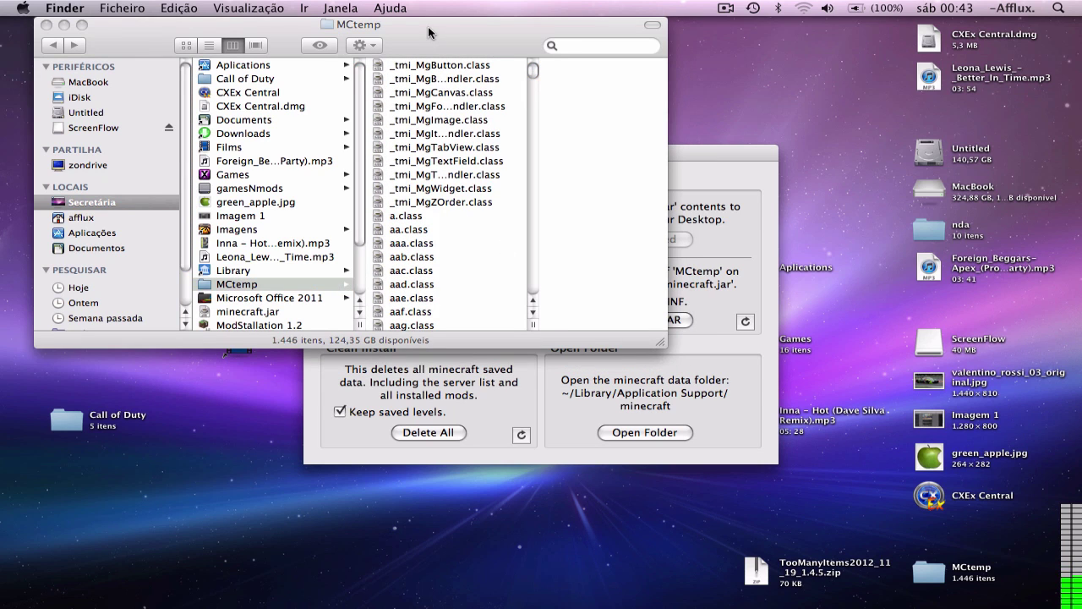
pyautogui.moveTo(427, 27); pyautogui.dragTo(562, 30)
pyautogui.click(512, 72)
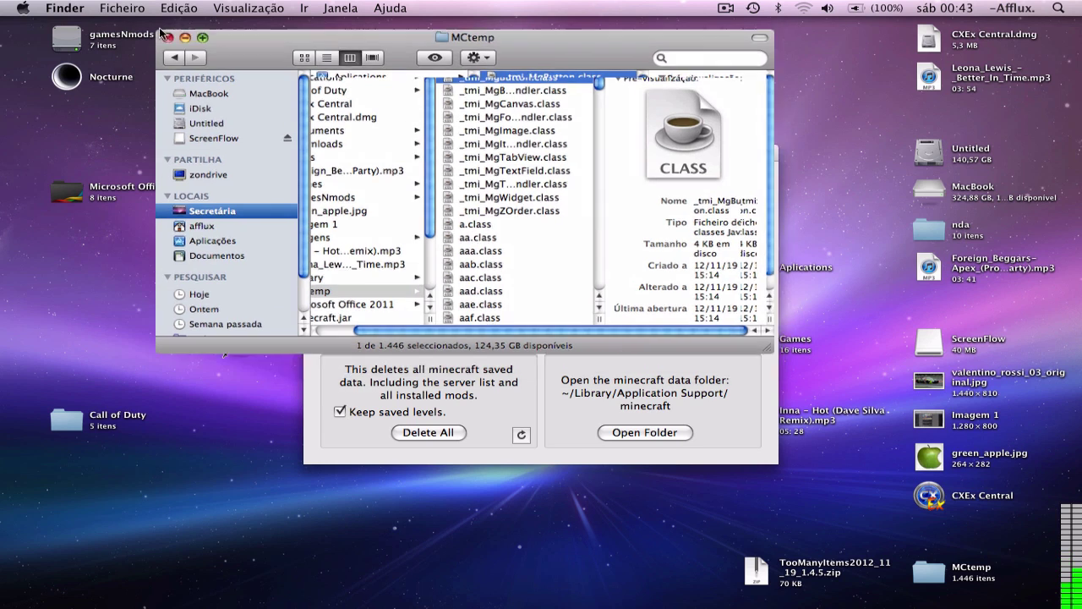
pyautogui.click(148, 24)
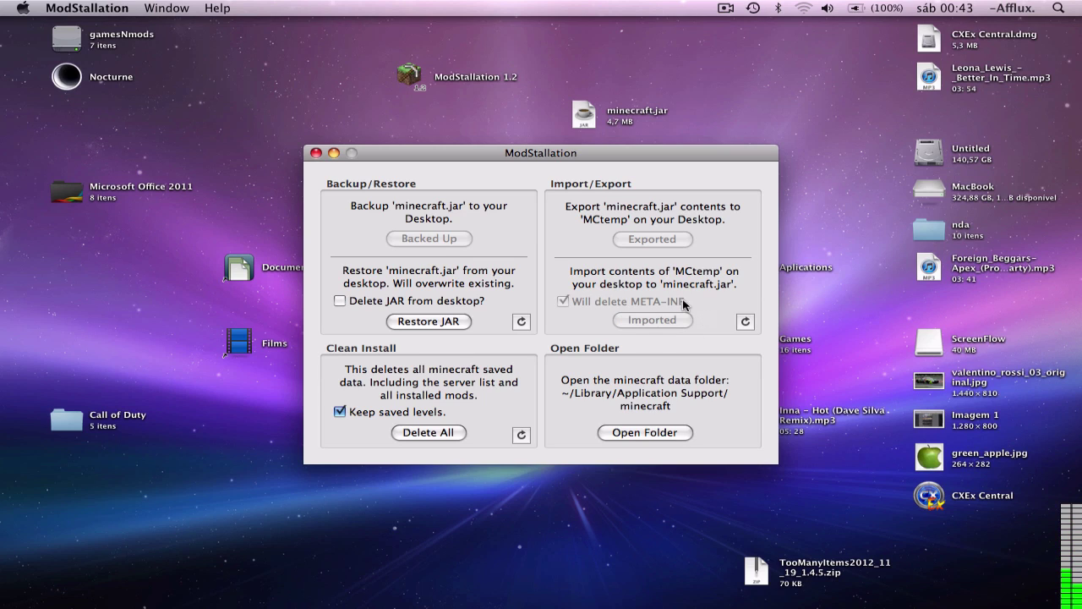
# Step: Close ModStallation, launch Minecraft and log in with the remembered account details
pyautogui.moveTo(914, 526); pyautogui.dragTo(1044, 584)
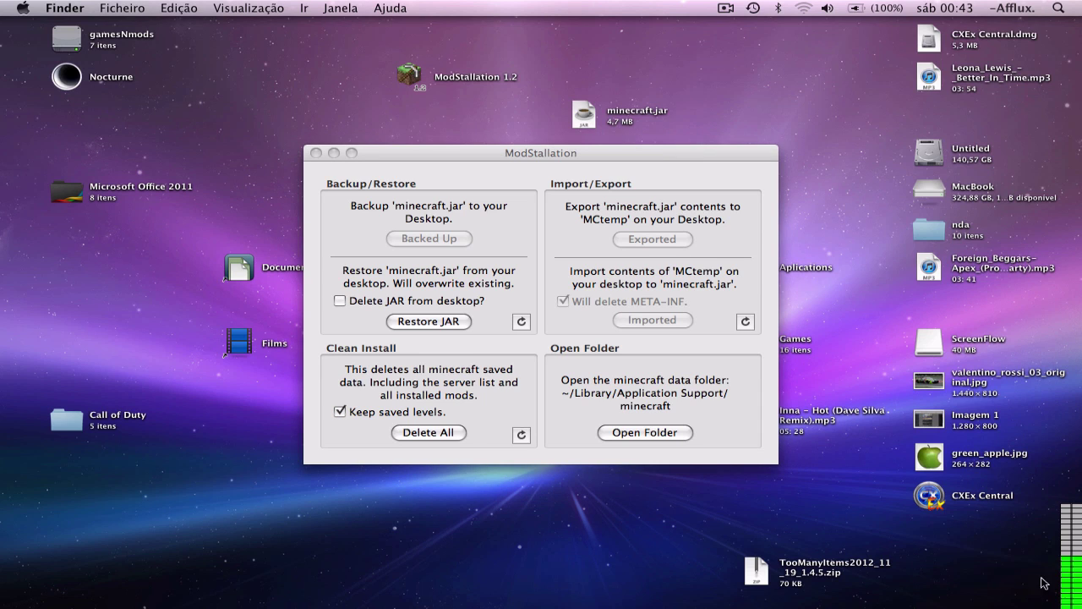
pyautogui.click(315, 153)
pyautogui.moveTo(563, 596)
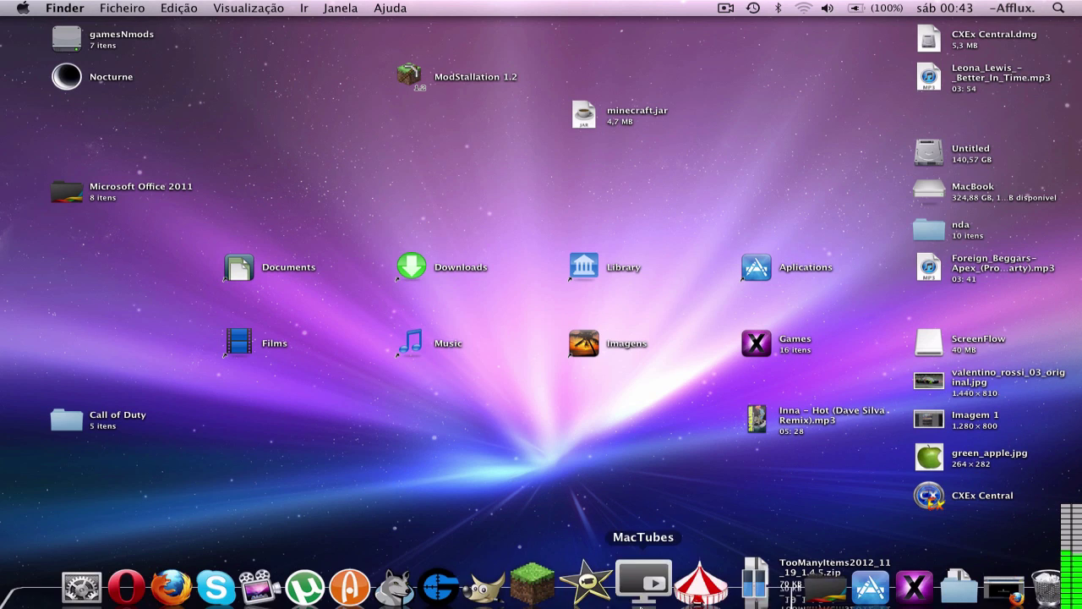
pyautogui.click(556, 579)
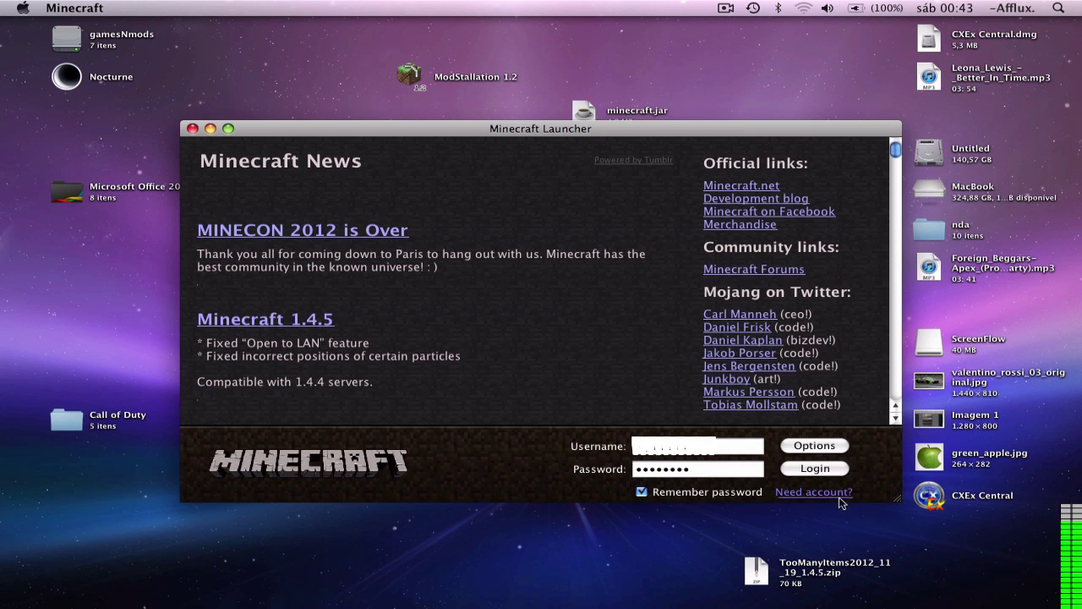
pyautogui.click(815, 466)
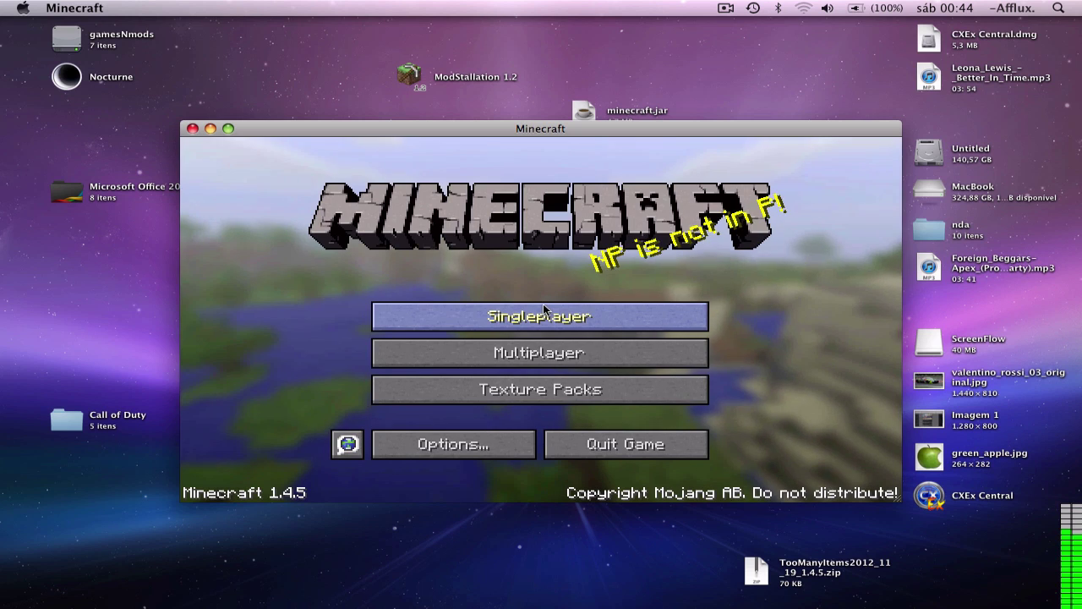
# Step: Open the single-player world Survive and enlarge the game window to fill the screen
pyautogui.click(545, 308)
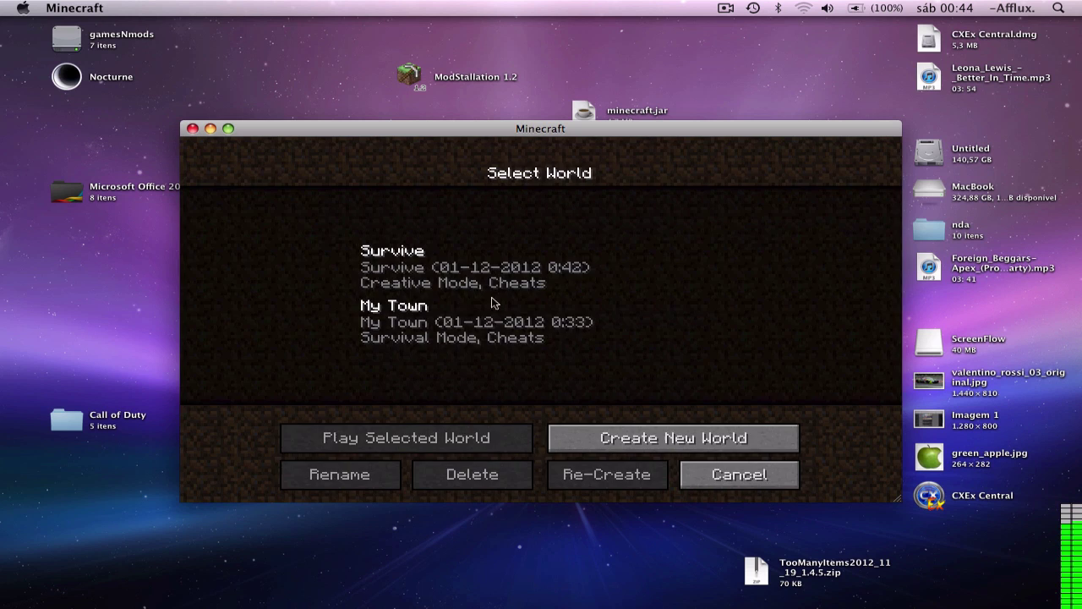
pyautogui.doubleClick(435, 271)
pyautogui.click(228, 130)
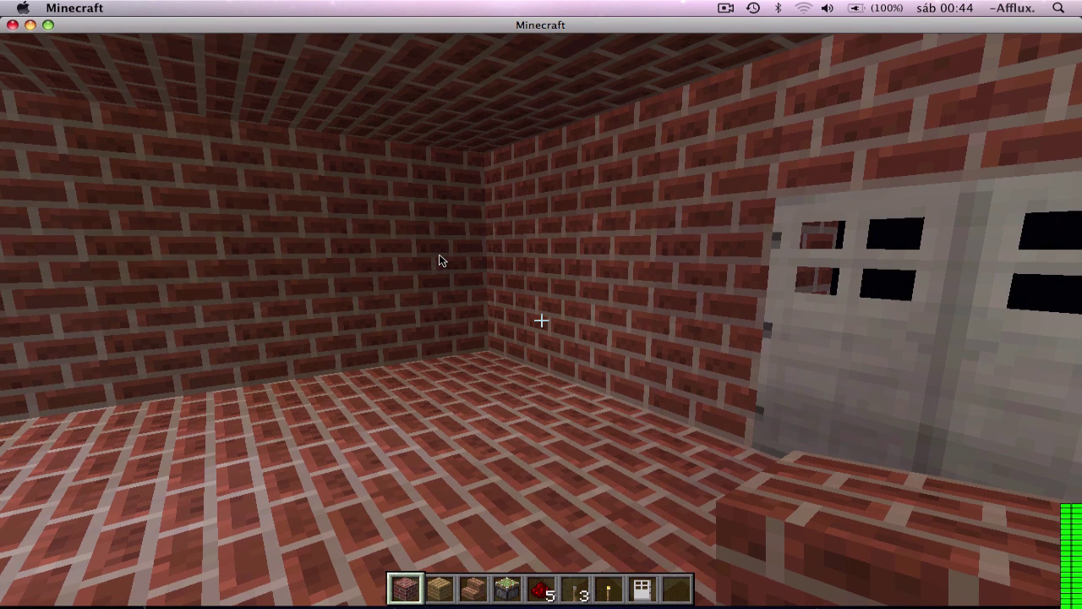
# Step: Open the inventory to examine the TooManyItems interface, browse its item pages, and return to the game
pyautogui.press('e')
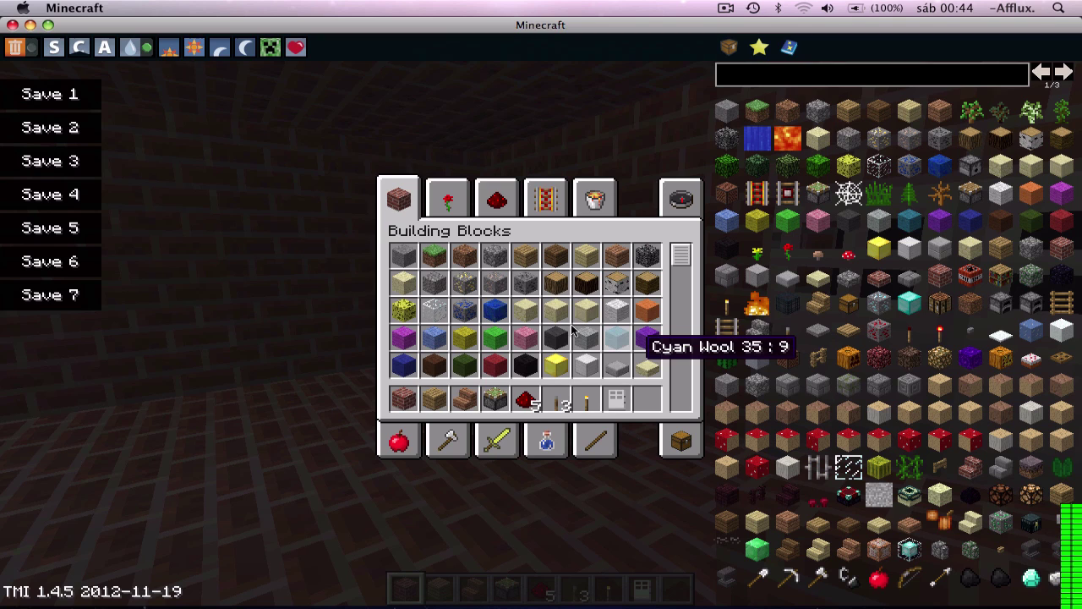
pyautogui.click(1063, 73)
pyautogui.click(1062, 73)
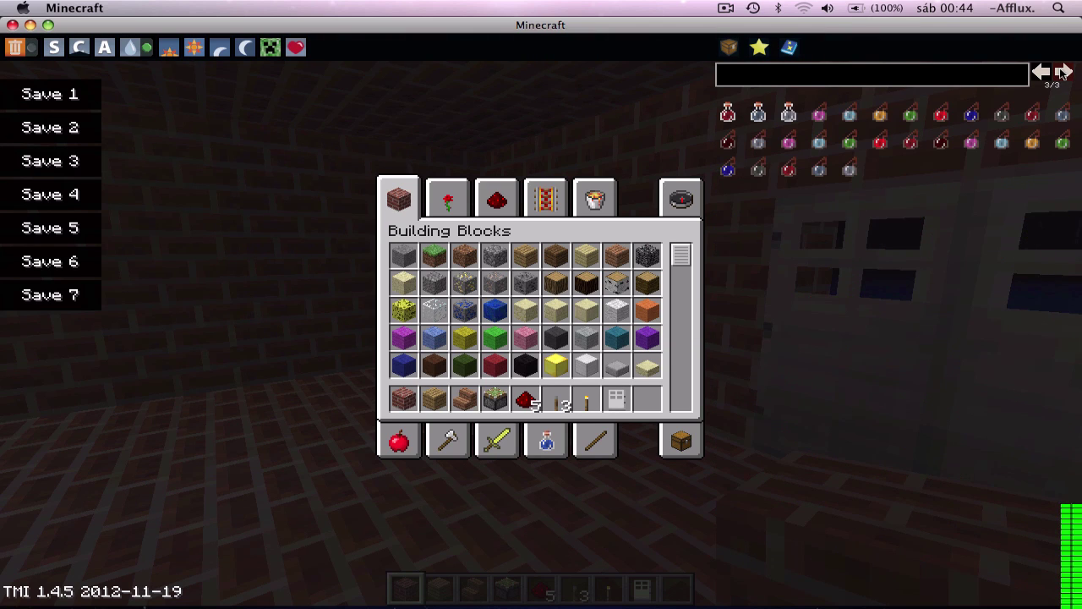
pyautogui.click(1044, 73)
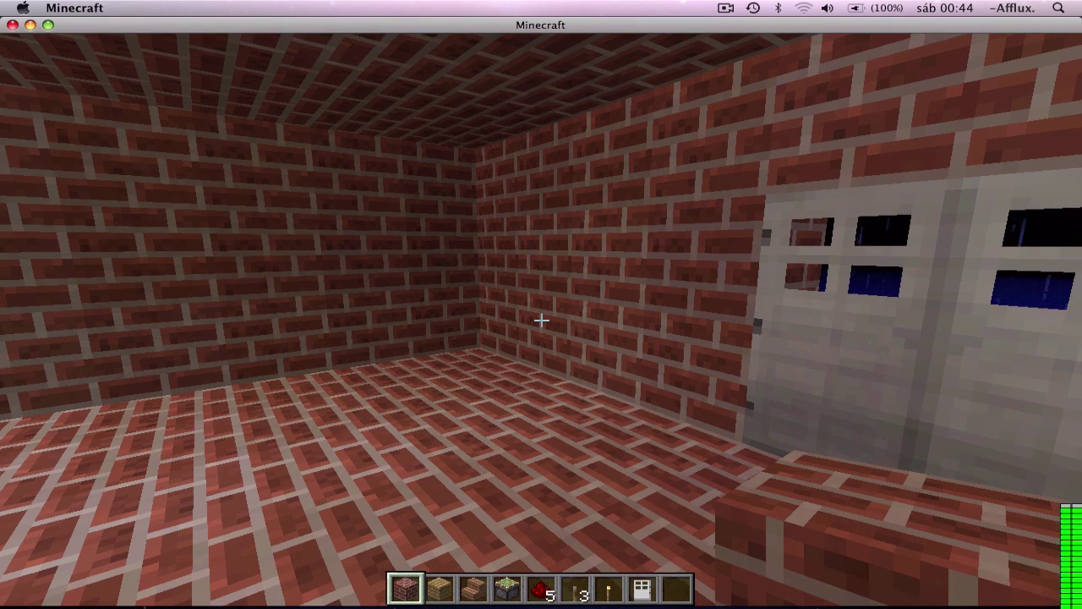
pyautogui.press('e')
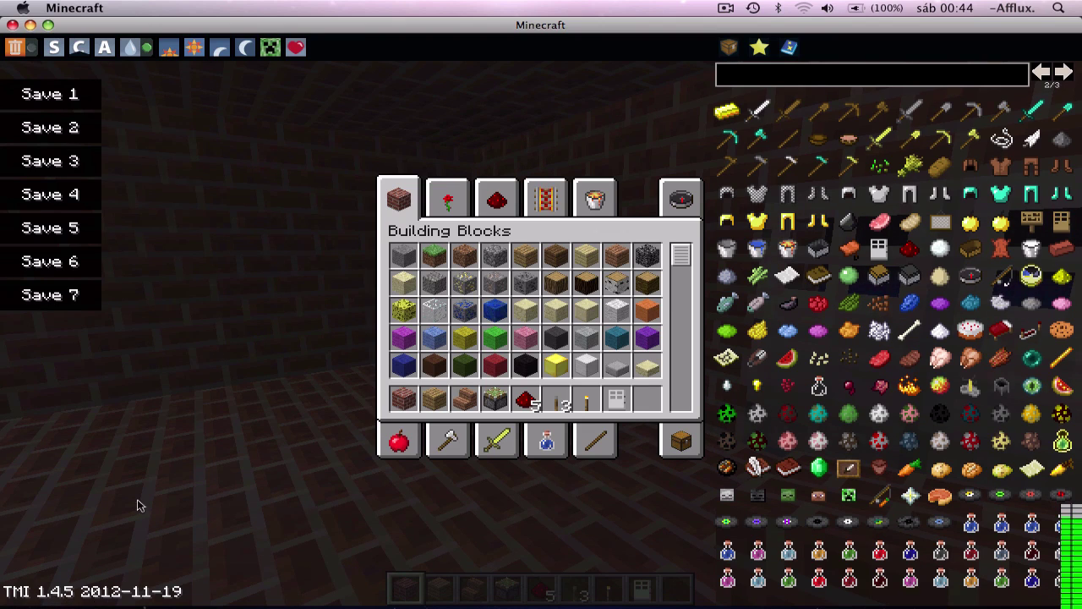
pyautogui.press('e')
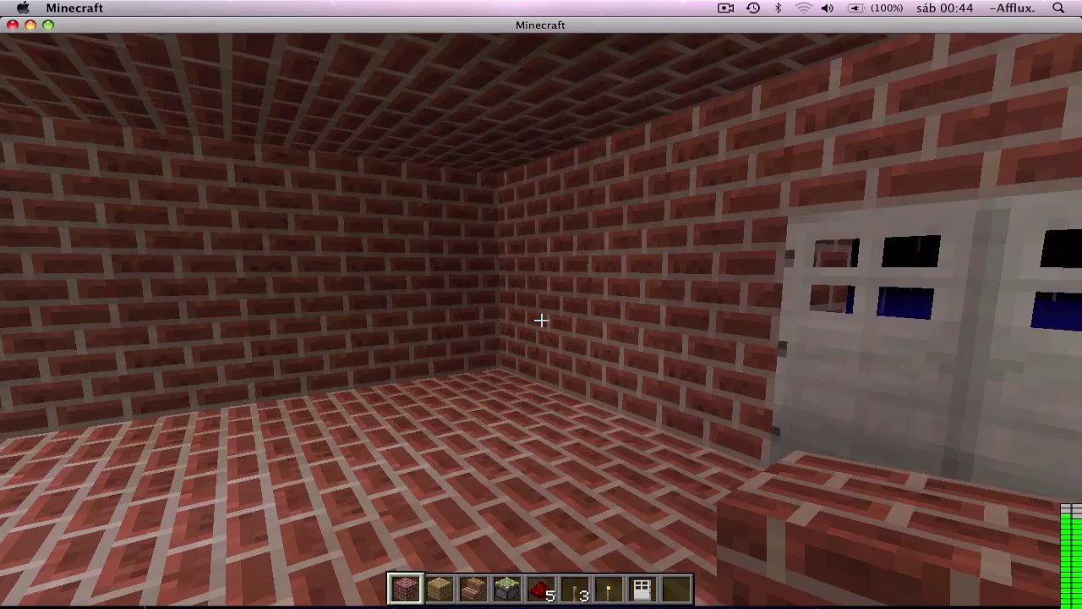
# Step: Save the Survive world, exit to the title screen and quit Minecraft
pyautogui.press('Escape')
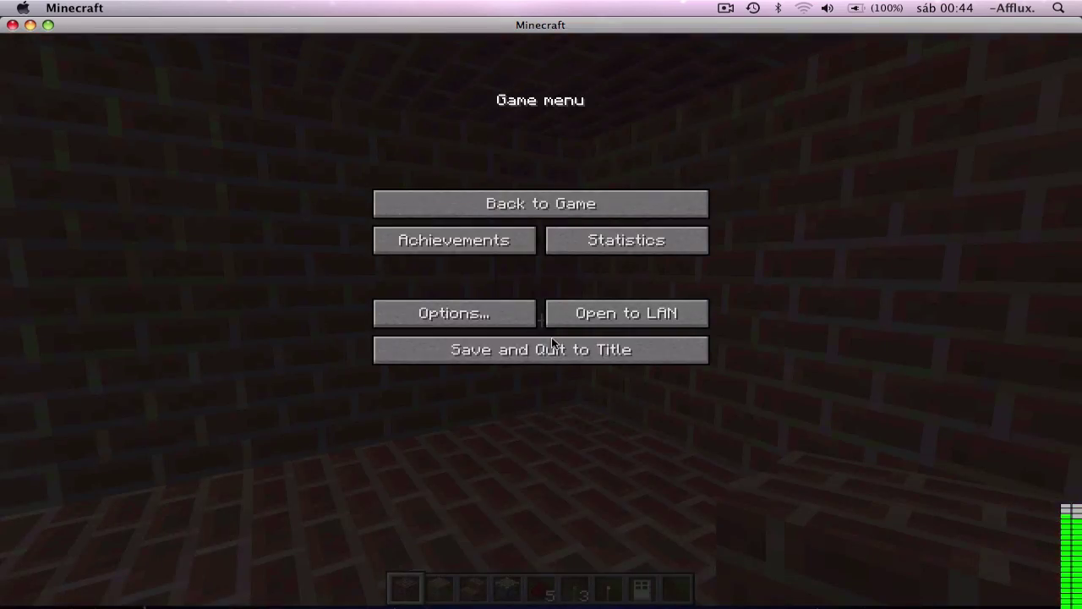
pyautogui.click(552, 339)
pyautogui.press('super+q')
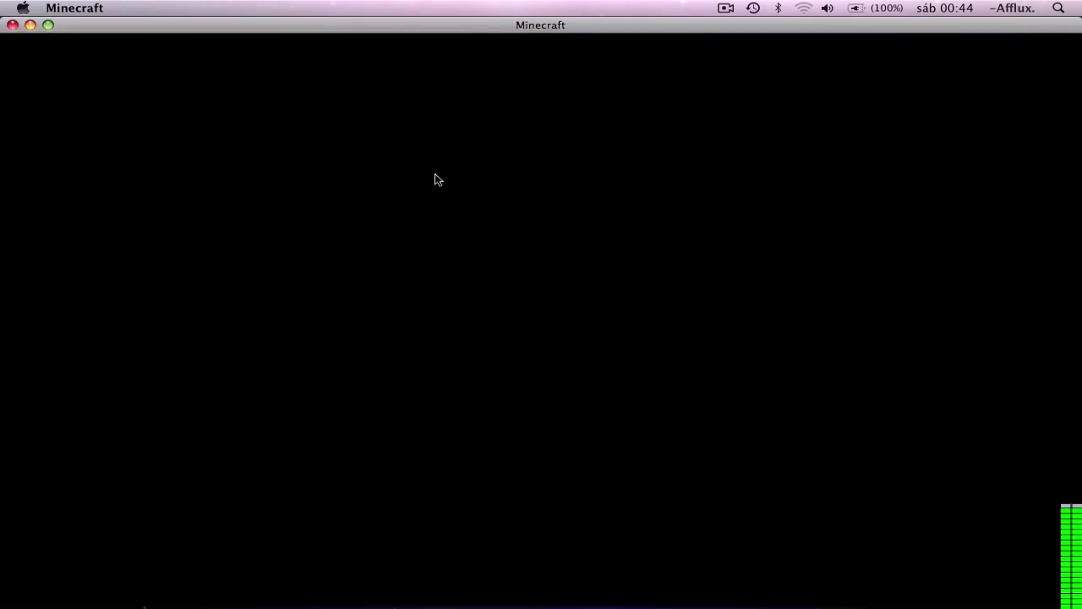
# Step: Reopen ModStallation 1.2, cancel a new backup that would delete the desktop minecraft.jar, and move that file level with the ModStallation 1.2 icon
pyautogui.doubleClick(420, 84)
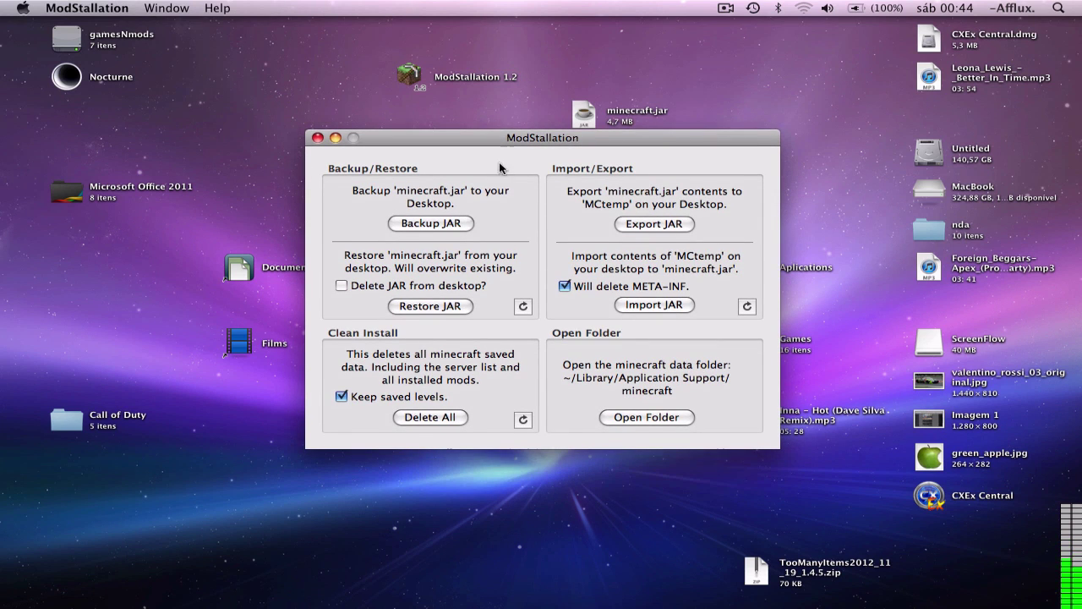
pyautogui.click(414, 224)
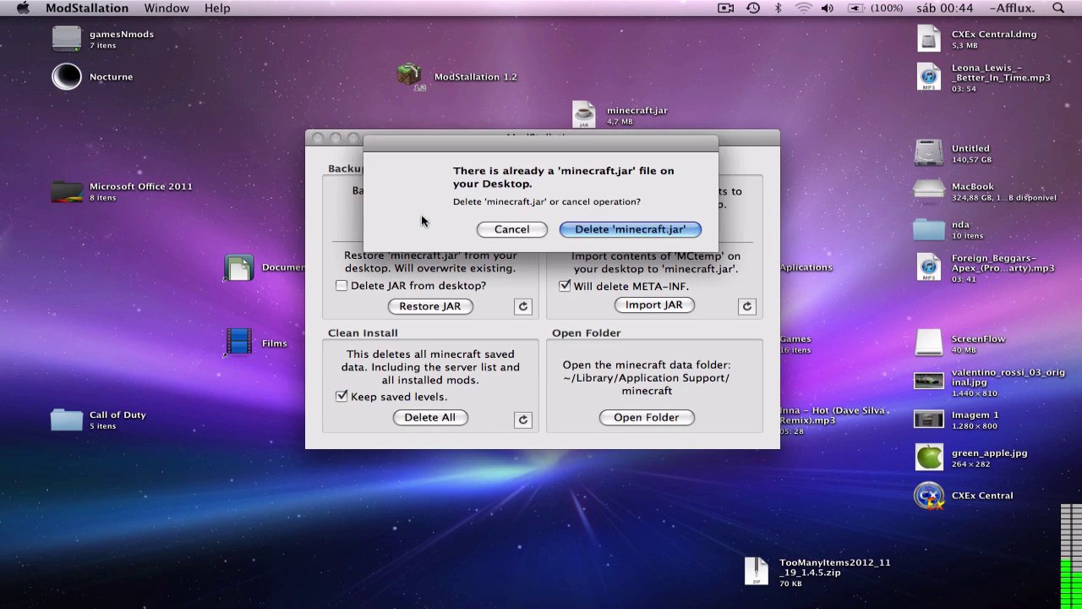
pyautogui.click(512, 232)
pyautogui.moveTo(587, 112); pyautogui.dragTo(588, 74)
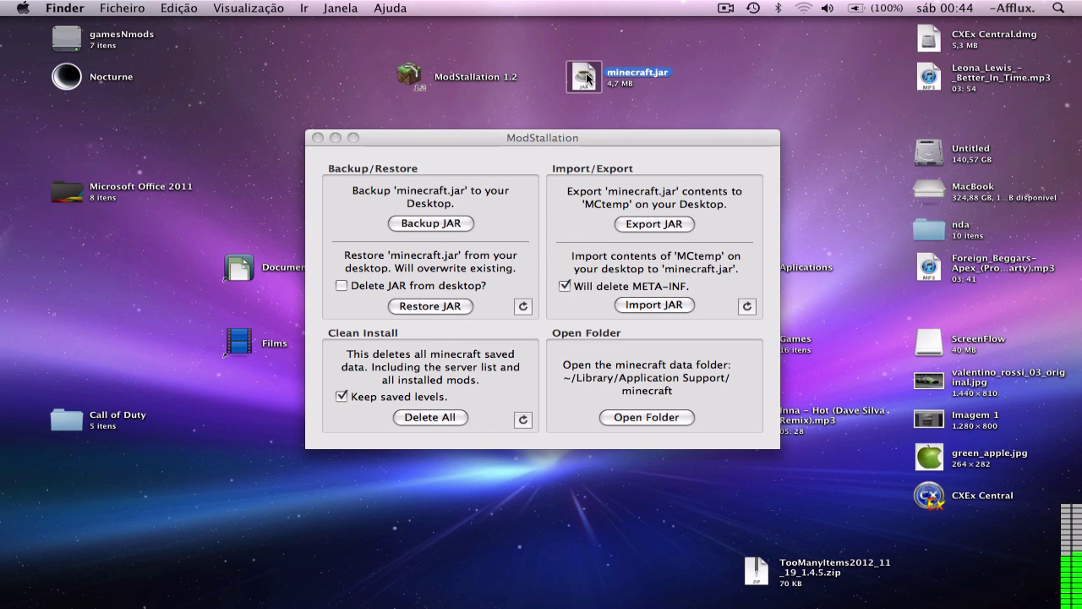
# Step: Open the minecraft folder inside Application Support in the home folder's Biblioteca
pyautogui.moveTo(93, 604)
pyautogui.click(51, 596)
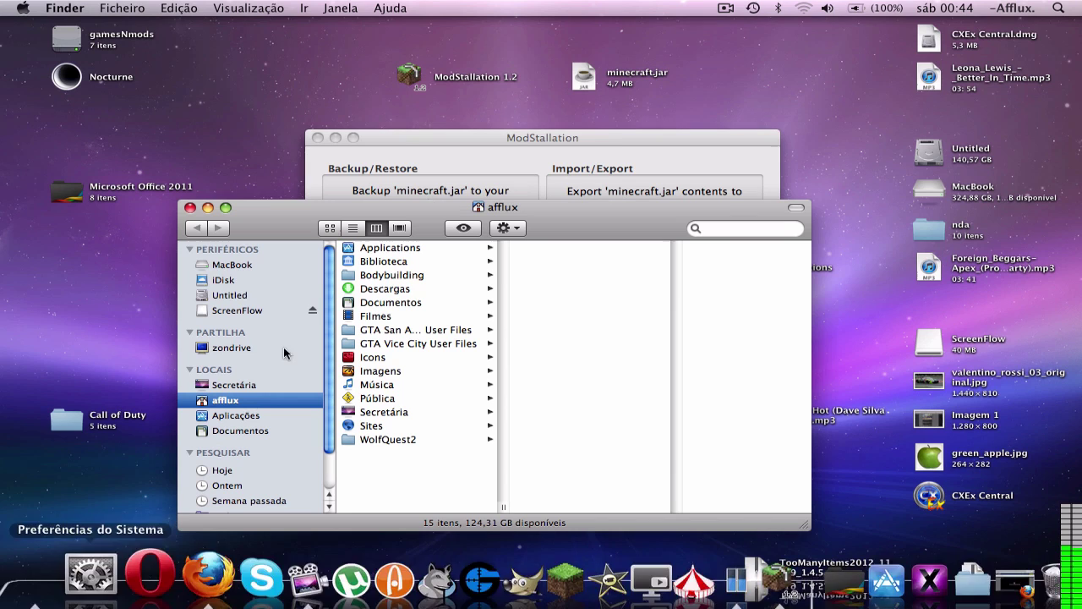
pyautogui.click(401, 266)
pyautogui.click(618, 264)
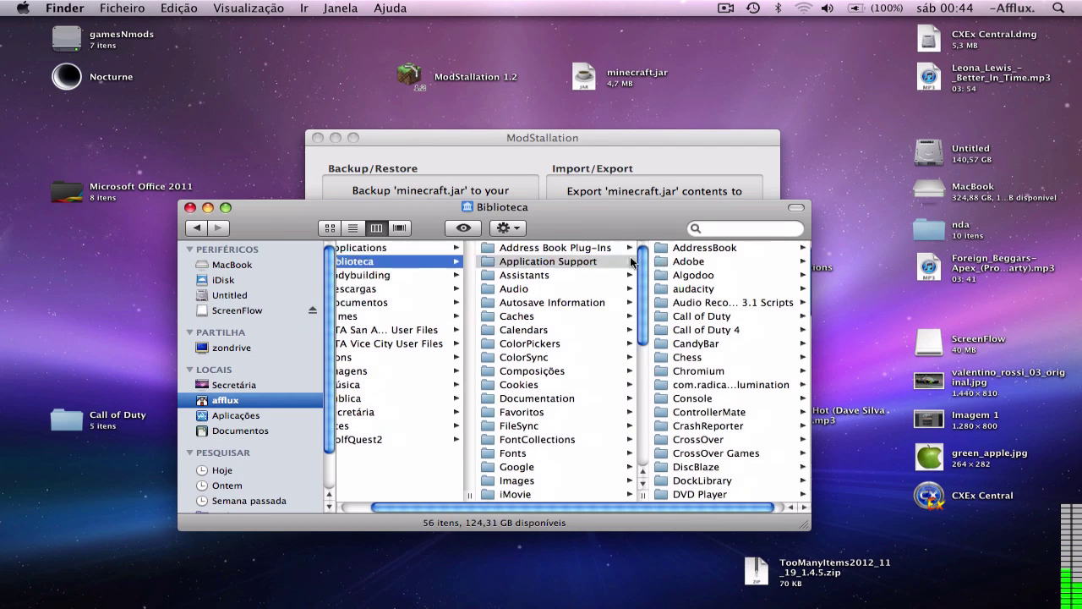
pyautogui.scroll(-5, 731, 360)
pyautogui.click(698, 365)
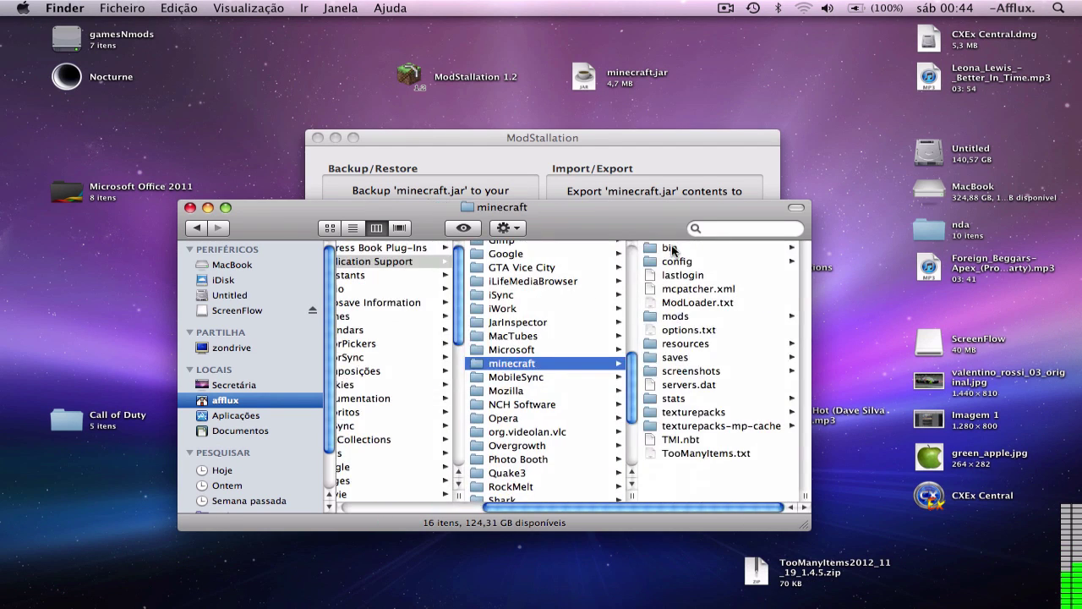
# Step: Open the bin folder and try to move the desktop minecraft.jar into it, declining to replace the existing file
pyautogui.click(672, 249)
pyautogui.click(580, 75)
pyautogui.moveTo(580, 74); pyautogui.dragTo(702, 389)
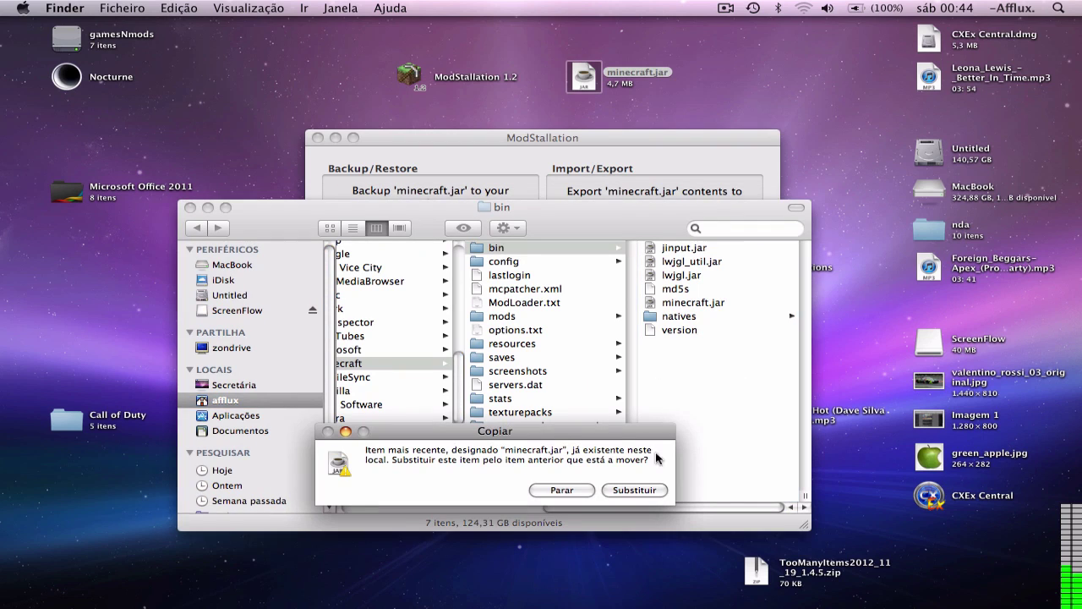
pyautogui.click(561, 491)
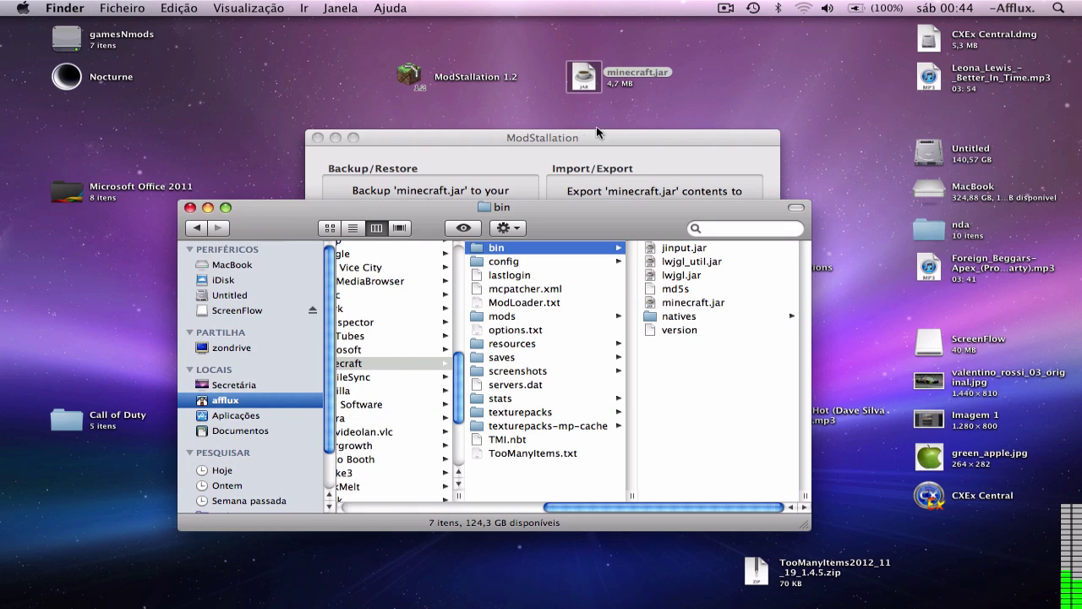
# Step: Rename the desktop minecraft.jar as minecraft.backup.jar and move it into the bin folder
pyautogui.click(655, 69)
pyautogui.click(688, 347)
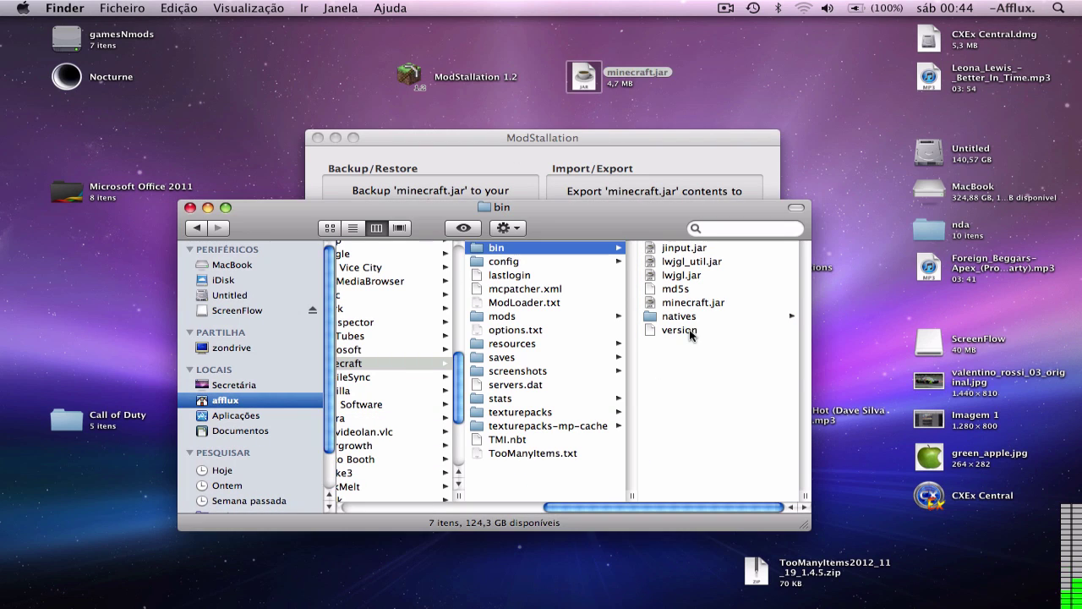
pyautogui.click(640, 71)
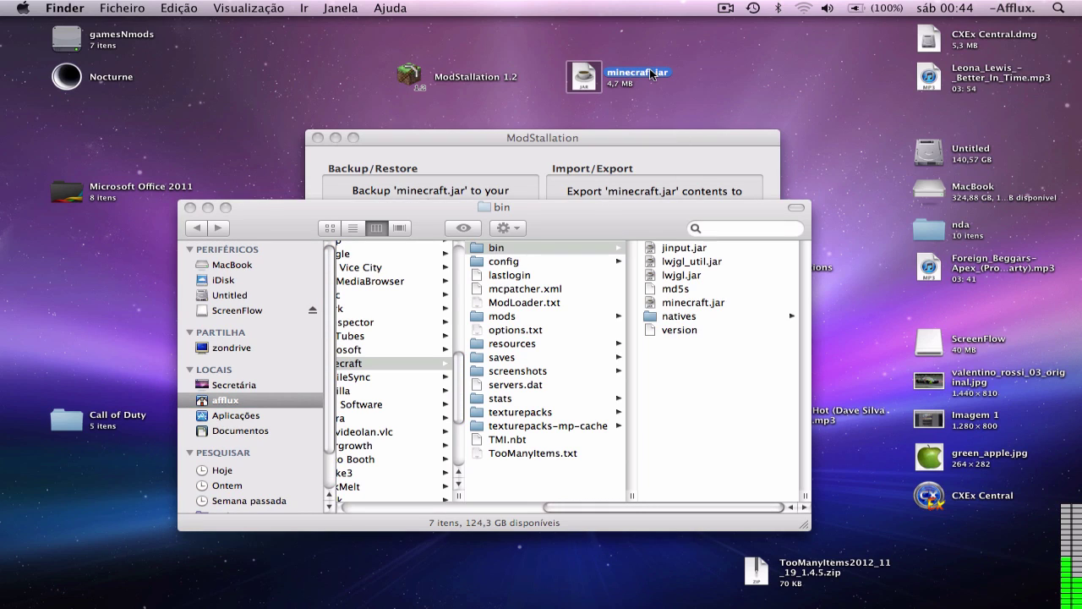
pyautogui.press('Return')
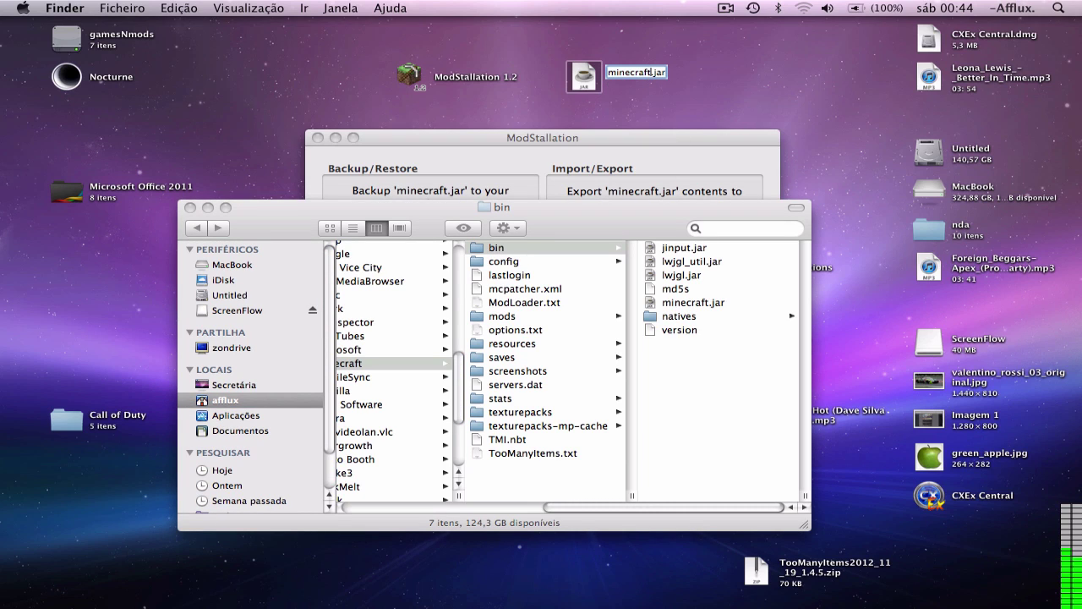
pyautogui.write('.ba')
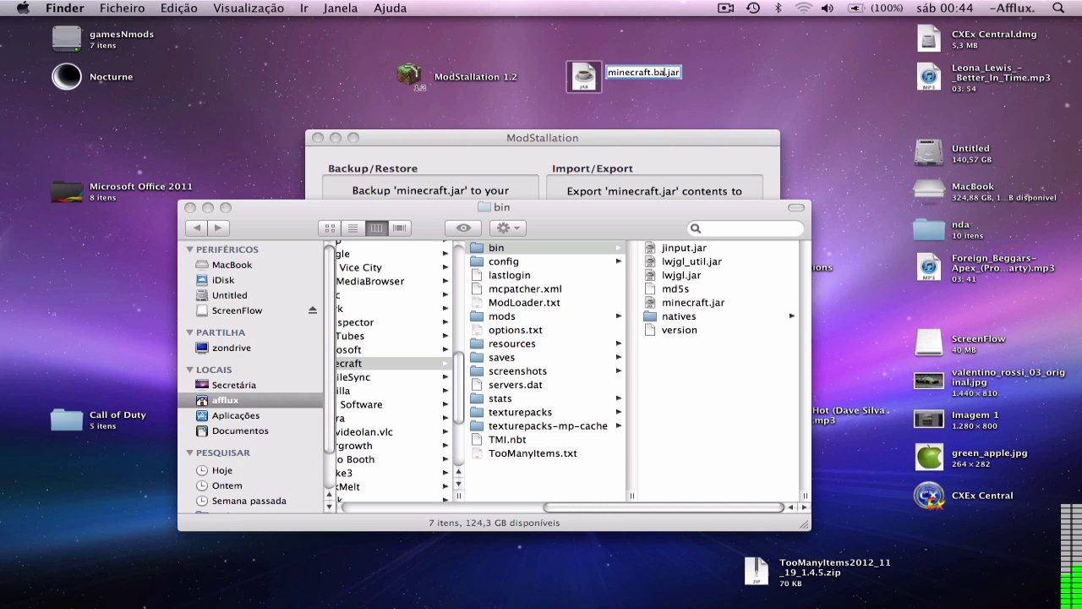
pyautogui.write('ckup')
pyautogui.click(728, 78)
pyautogui.moveTo(620, 74); pyautogui.dragTo(679, 385)
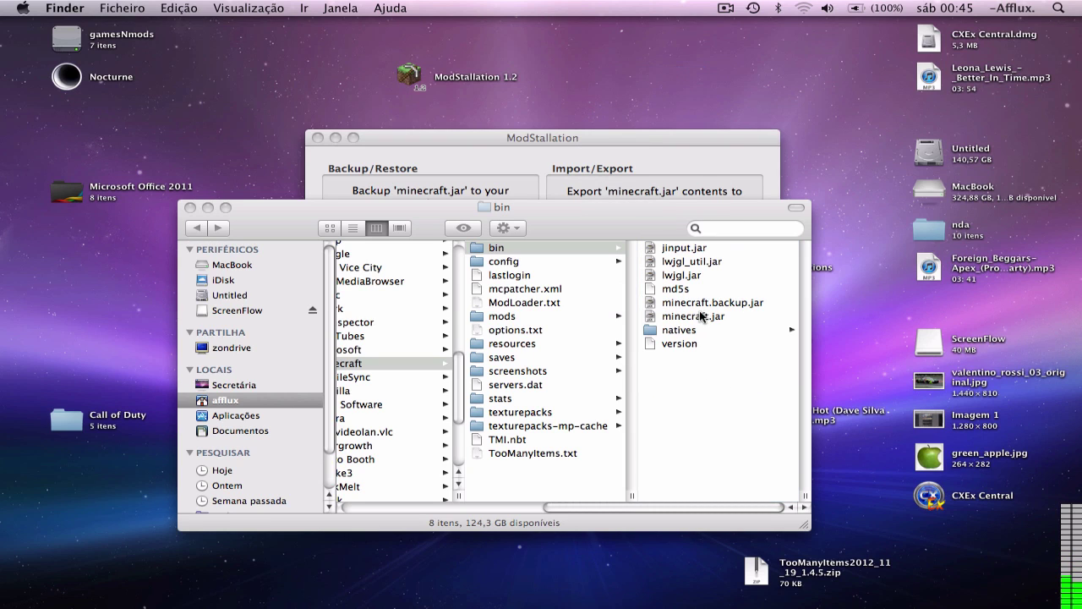
# Step: Inspect the file details of minecraft.jar and minecraft.backup.jar in the bin folder, and close the Finder and ModStallation windows
pyautogui.click(698, 304)
pyautogui.click(539, 317)
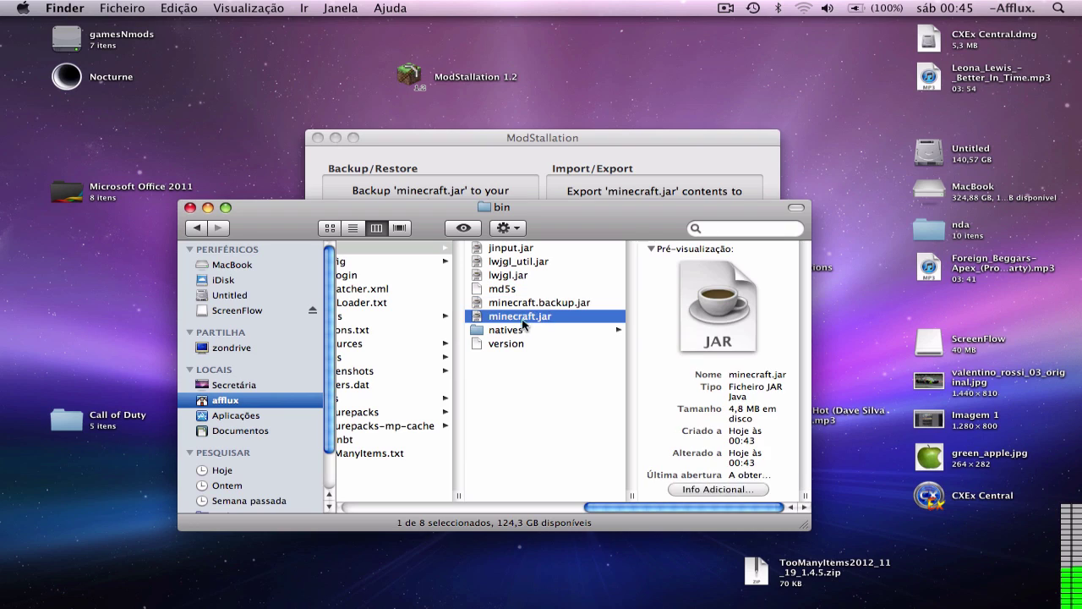
pyautogui.click(551, 302)
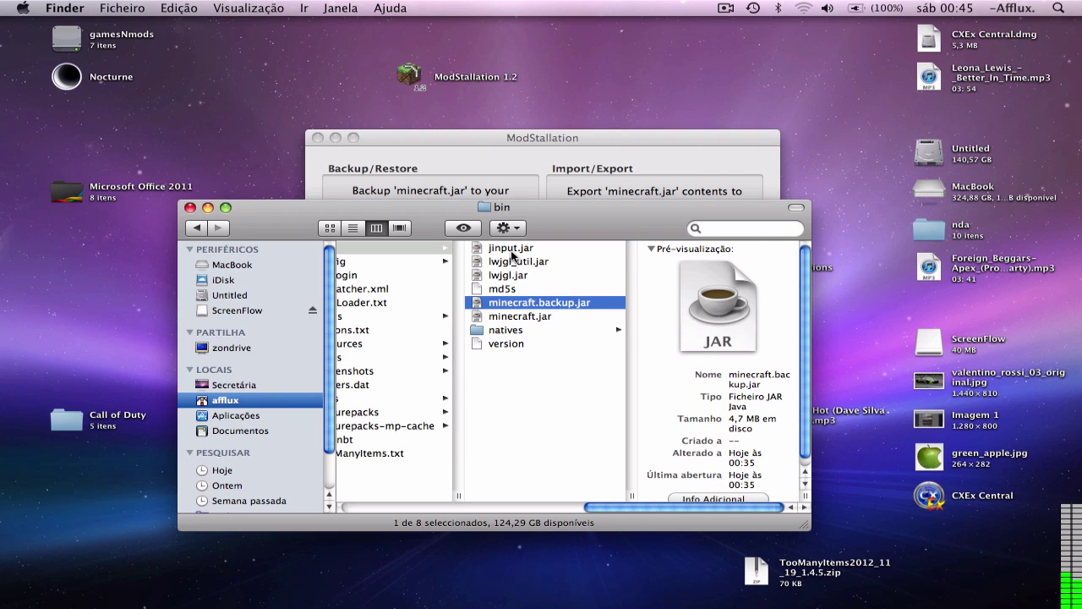
pyautogui.click(190, 208)
pyautogui.click(318, 137)
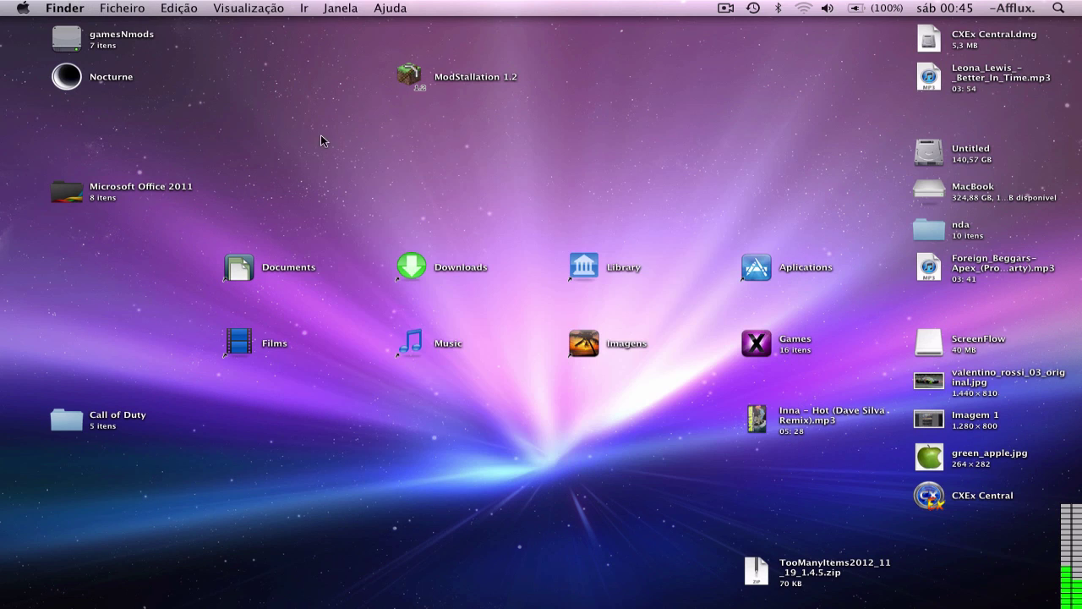